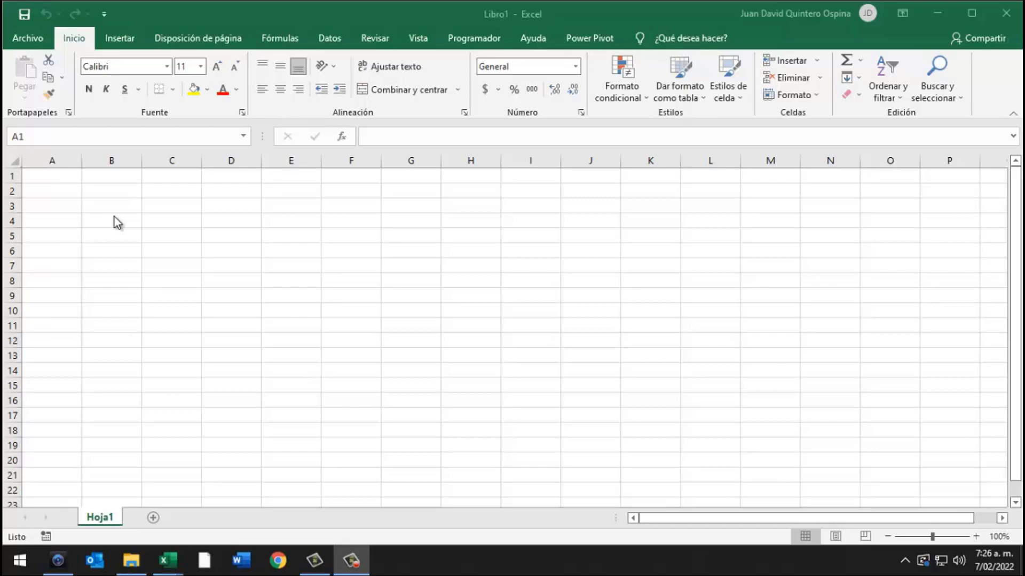
# Enter the heading '1 al 10' in cell A1.
pyautogui.click(65, 188)
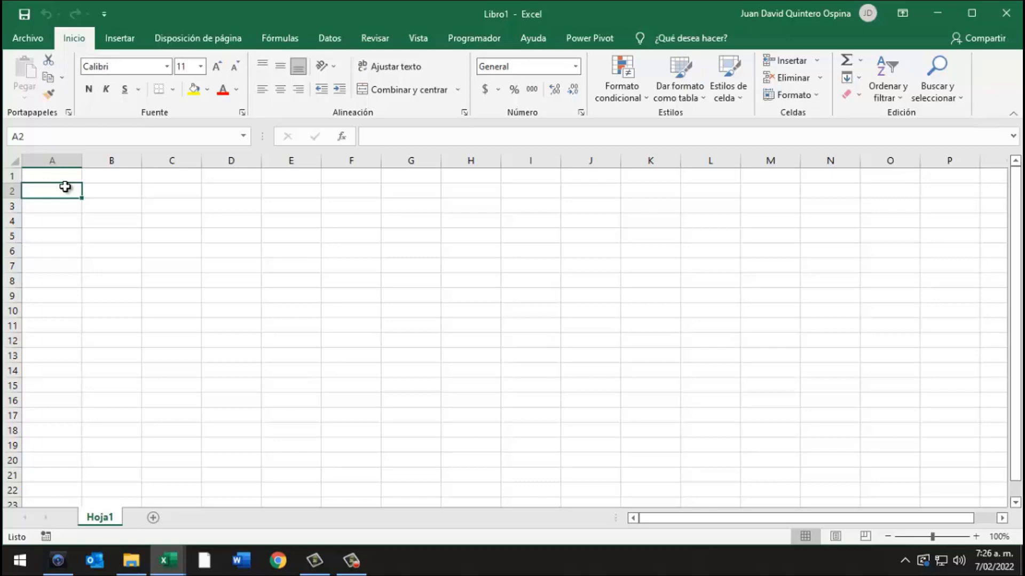
pyautogui.press('Up')
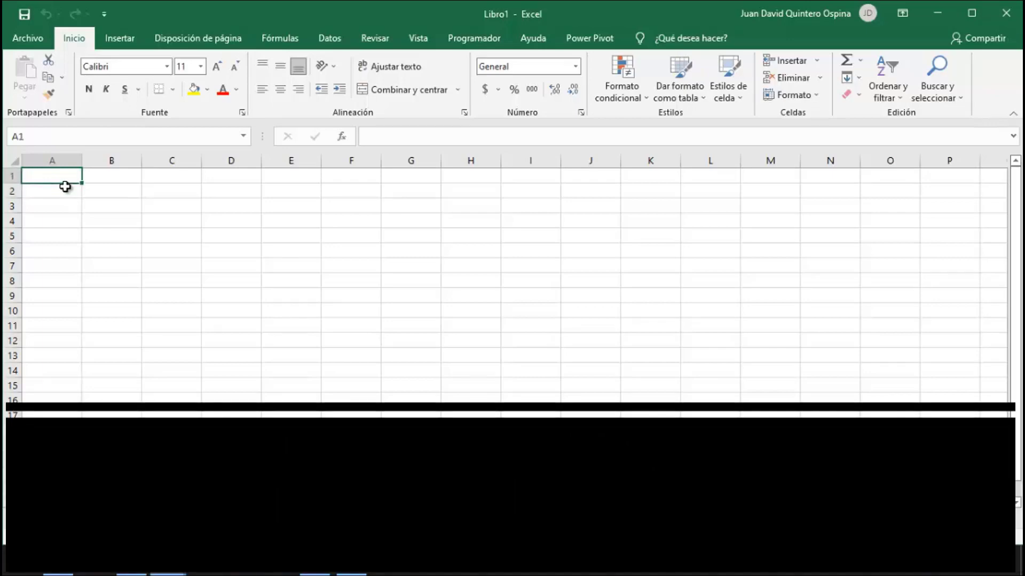
pyautogui.write('1 al')
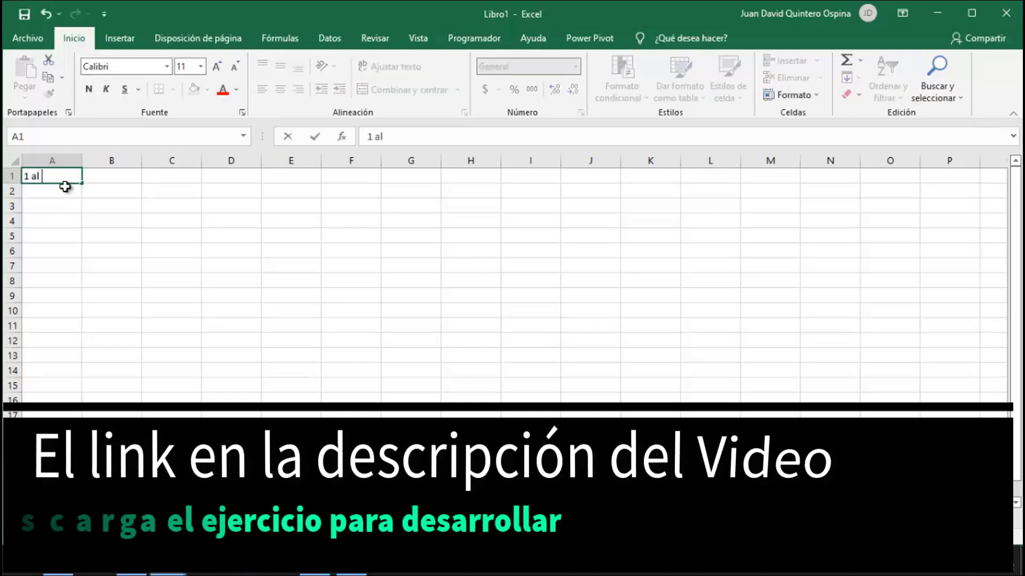
pyautogui.write(' 10')
pyautogui.press('Return')
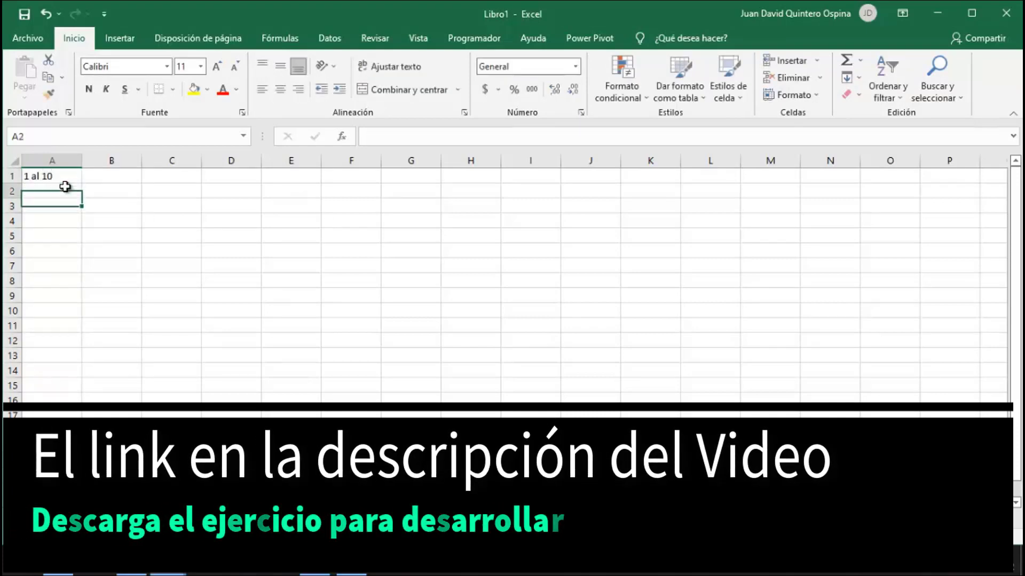
# Enter 1 and 2 in A3:A4 and fill the pattern down to A12 as 1 through 10.
pyautogui.press('Return')
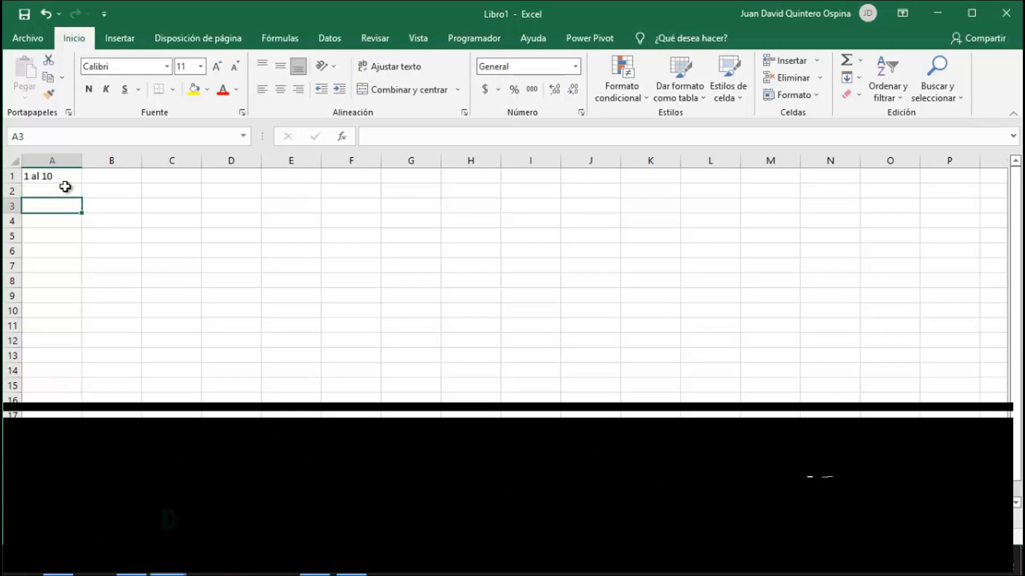
pyautogui.write('1')
pyautogui.press('Return')
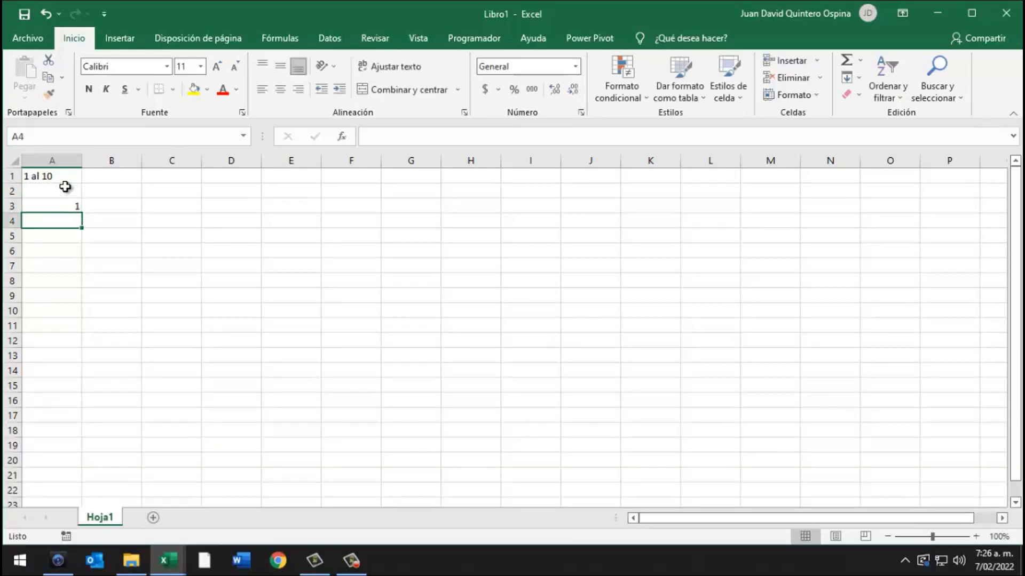
pyautogui.write('2')
pyautogui.press('Return')
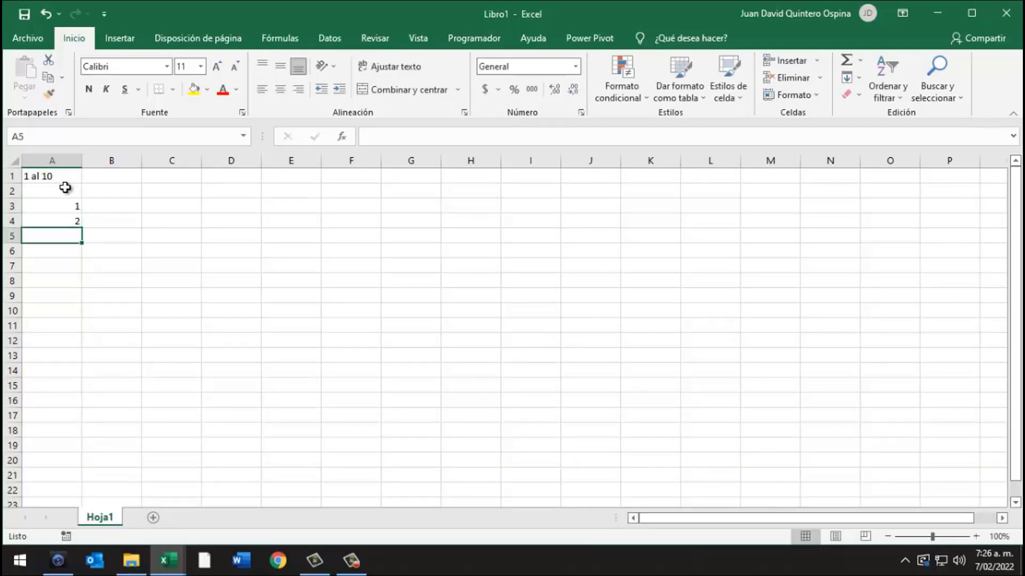
pyautogui.click(66, 205)
pyautogui.moveTo(66, 205); pyautogui.dragTo(68, 219)
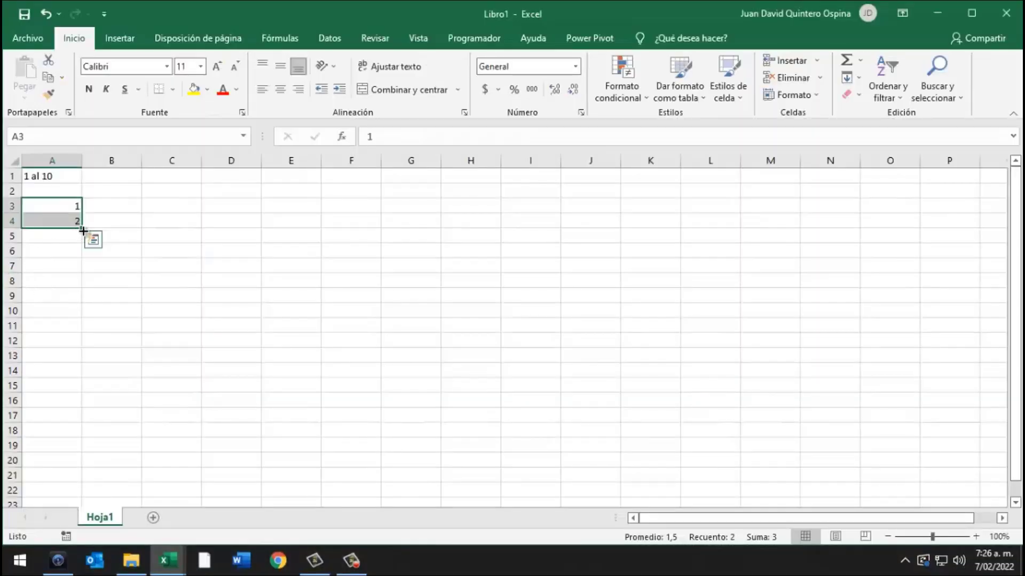
pyautogui.moveTo(83, 230)
pyautogui.mouseDown()
pyautogui.moveTo(82, 411)
pyautogui.moveTo(85, 355)
pyautogui.mouseUp()
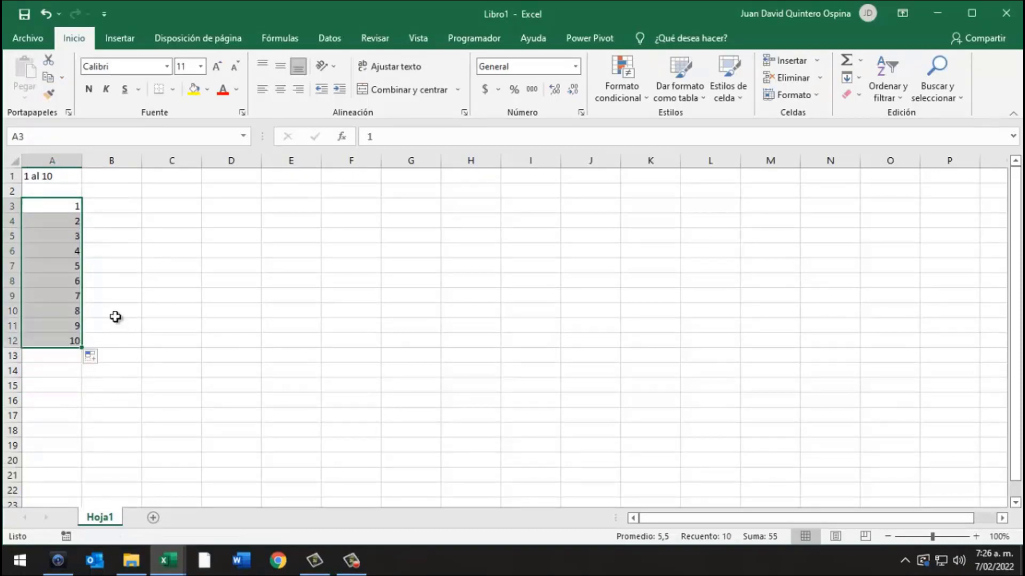
# Put a single 1 in B3 and fill it down B3:B12 as the series 1 to 10.
pyautogui.click(114, 208)
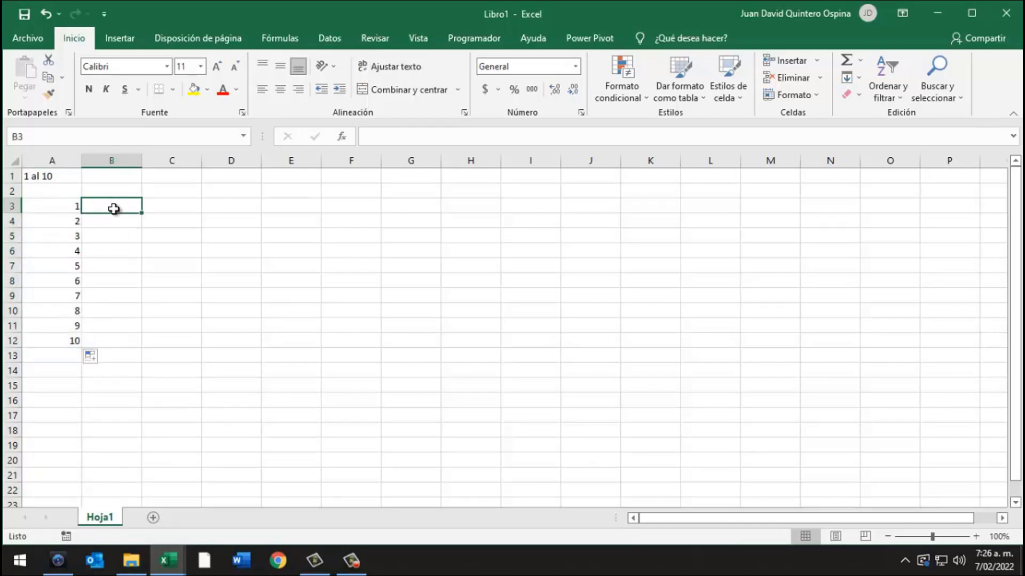
pyautogui.write('1')
pyautogui.hotkey('ctrl', 'Return')
pyautogui.moveTo(144, 212); pyautogui.dragTo(144, 345)
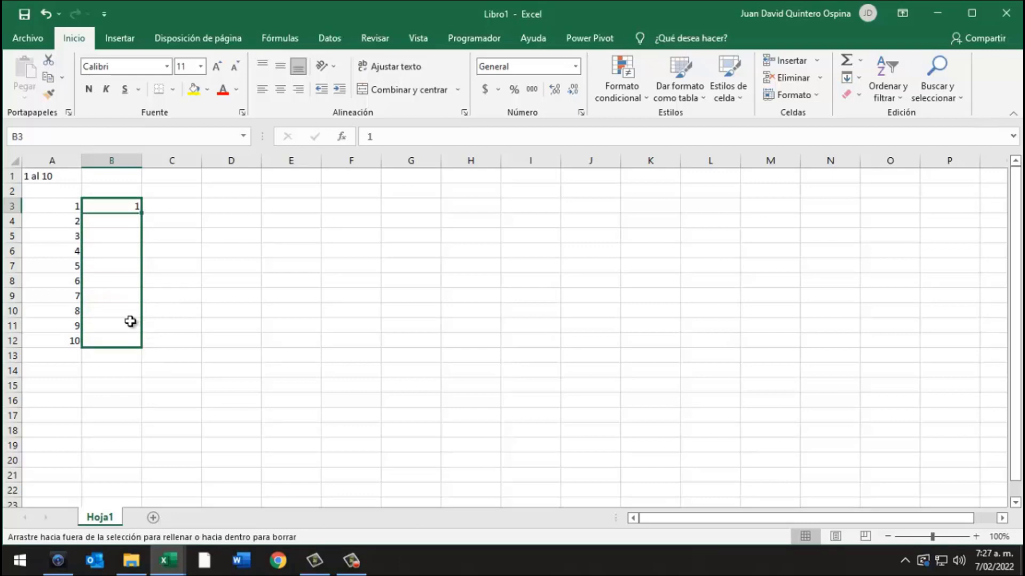
pyautogui.moveTo(130, 321); pyautogui.dragTo(130, 320)
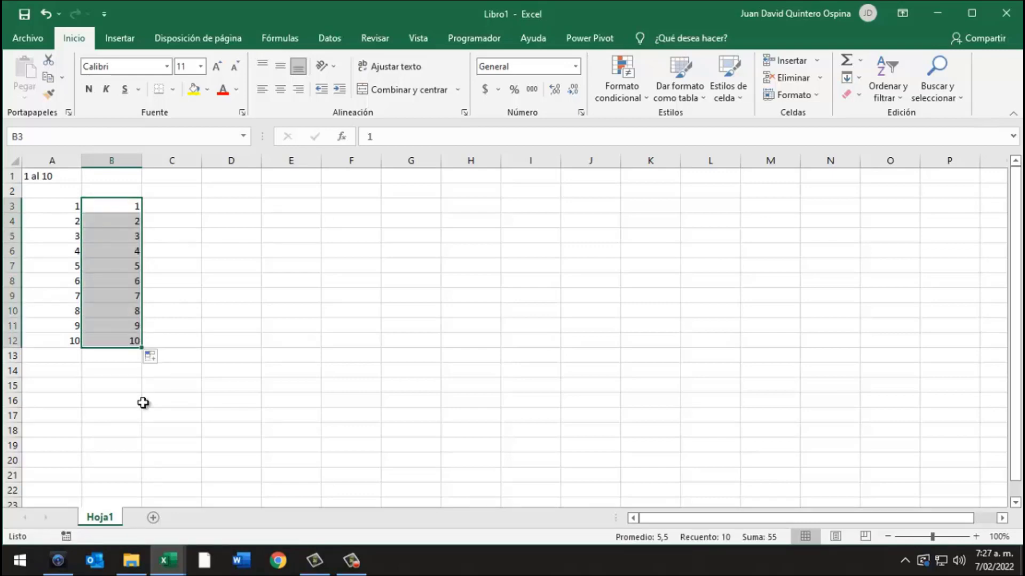
pyautogui.click(135, 203)
pyautogui.moveTo(140, 210); pyautogui.dragTo(521, 198)
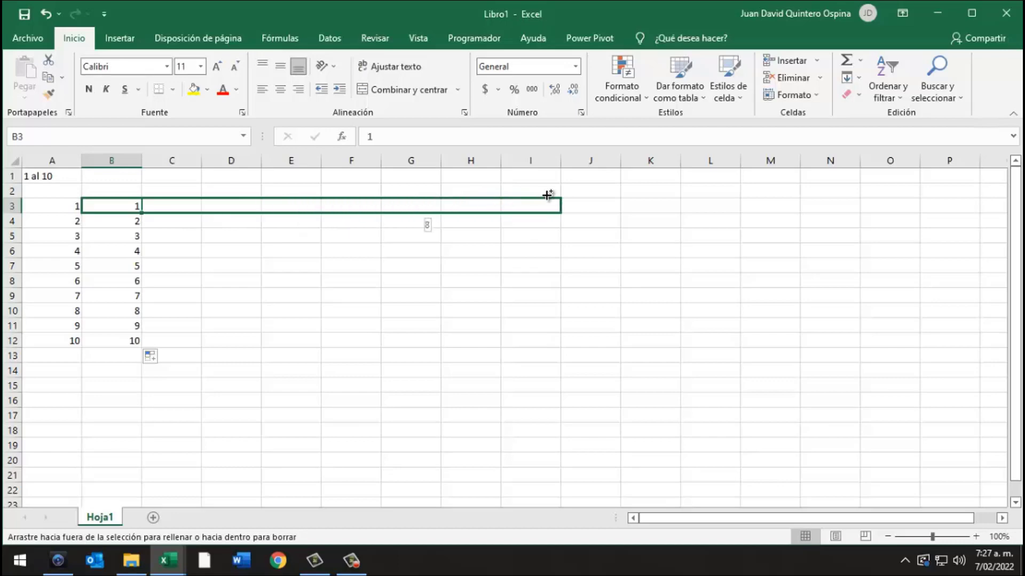
# Fill row 3 across to K3 with 2 to 10, then select A3:A4.
pyautogui.moveTo(521, 198); pyautogui.dragTo(660, 195)
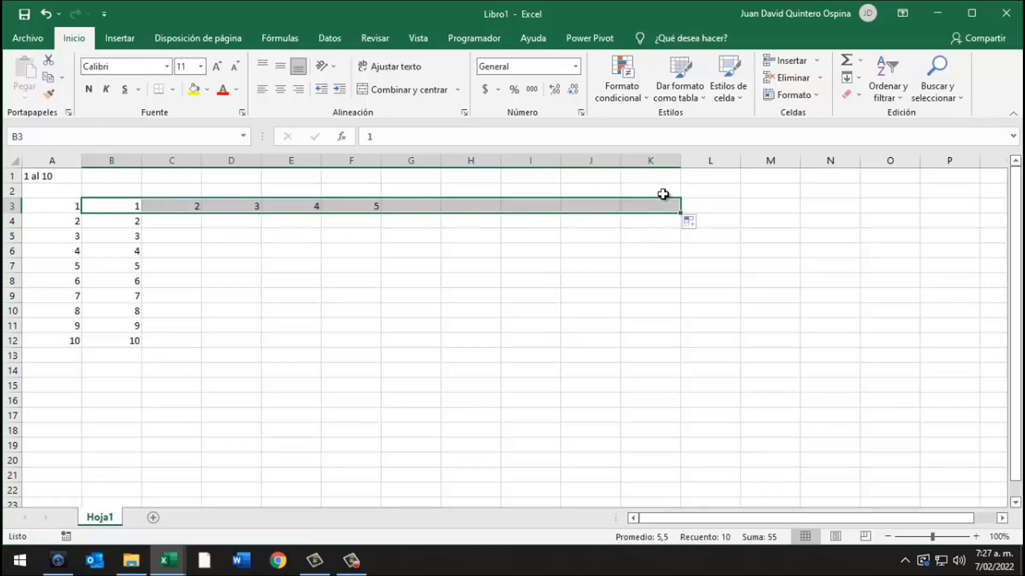
pyautogui.click(360, 310)
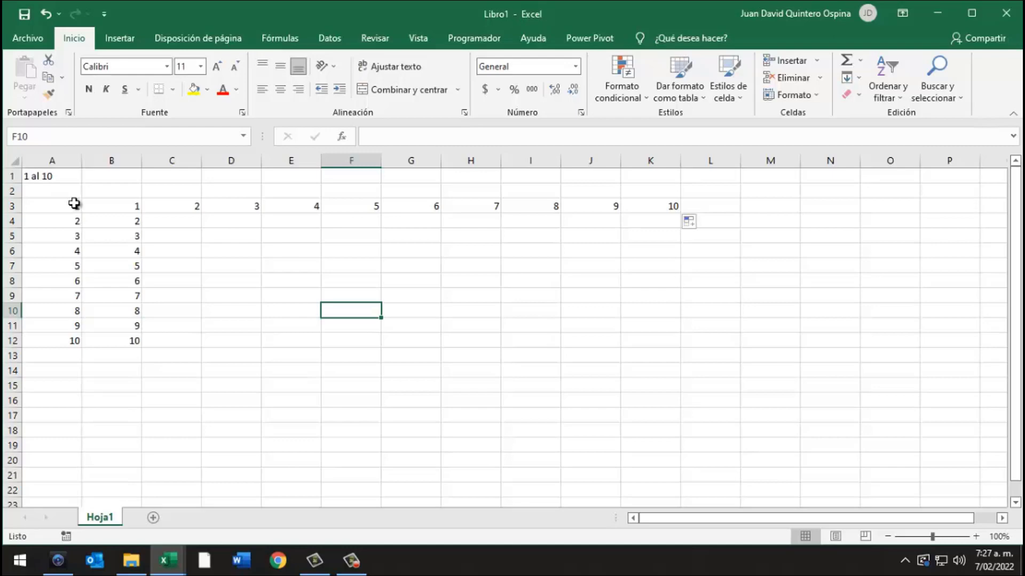
pyautogui.moveTo(74, 204)
pyautogui.mouseDown()
pyautogui.moveTo(63, 214)
pyautogui.moveTo(92, 239)
pyautogui.mouseUp()
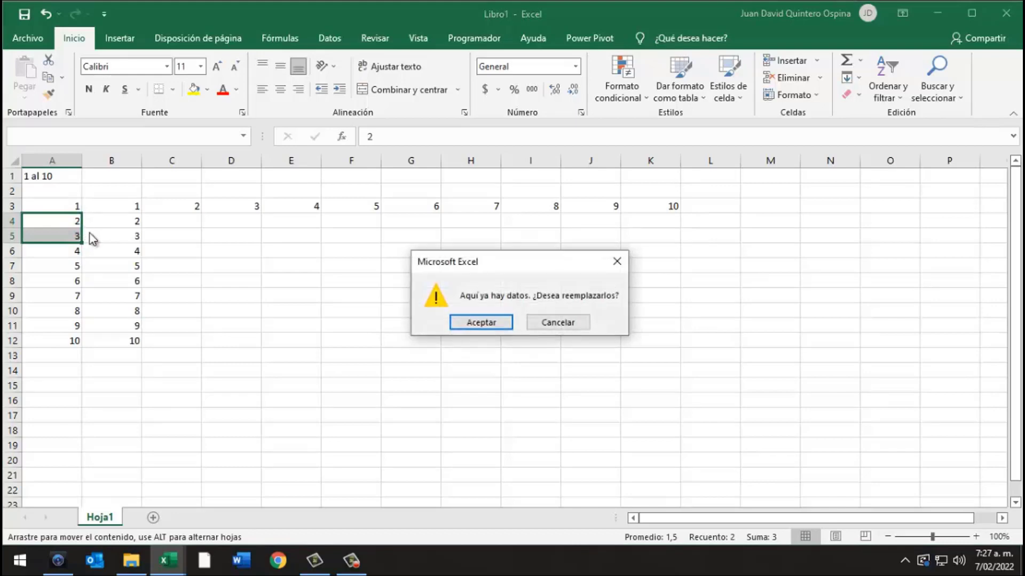
# Dismiss the overwrite warning and extend the column A series further down.
pyautogui.press('Escape')
pyautogui.moveTo(81, 228); pyautogui.dragTo(92, 534)
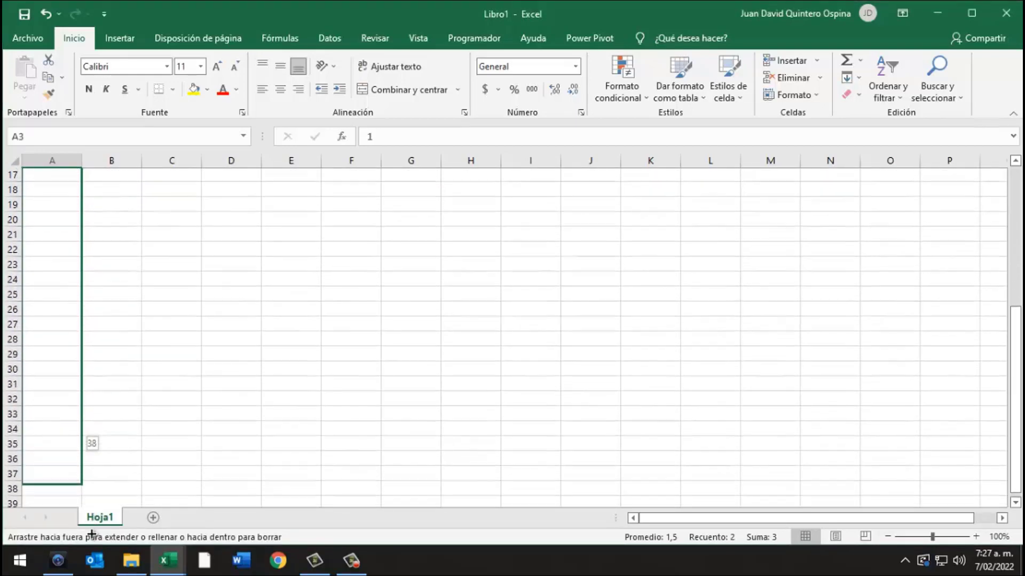
pyautogui.moveTo(92, 534); pyautogui.dragTo(92, 535)
# Delete every value in column A below A3, keeping only the 1 in A3.
pyautogui.press('BackSpace')
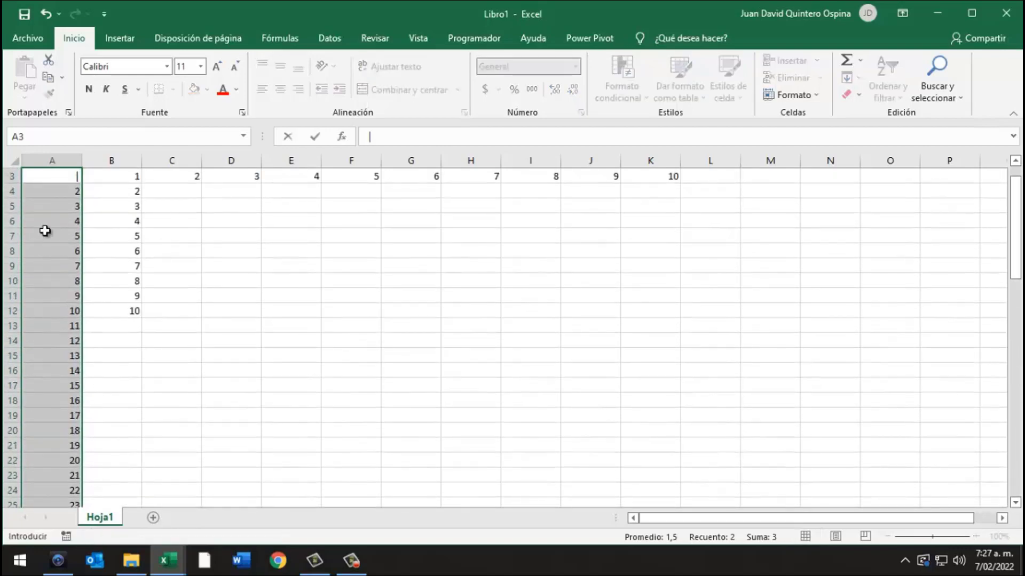
pyautogui.press('Escape')
pyautogui.scroll(1, 56, 207)
pyautogui.doubleClick(60, 202)
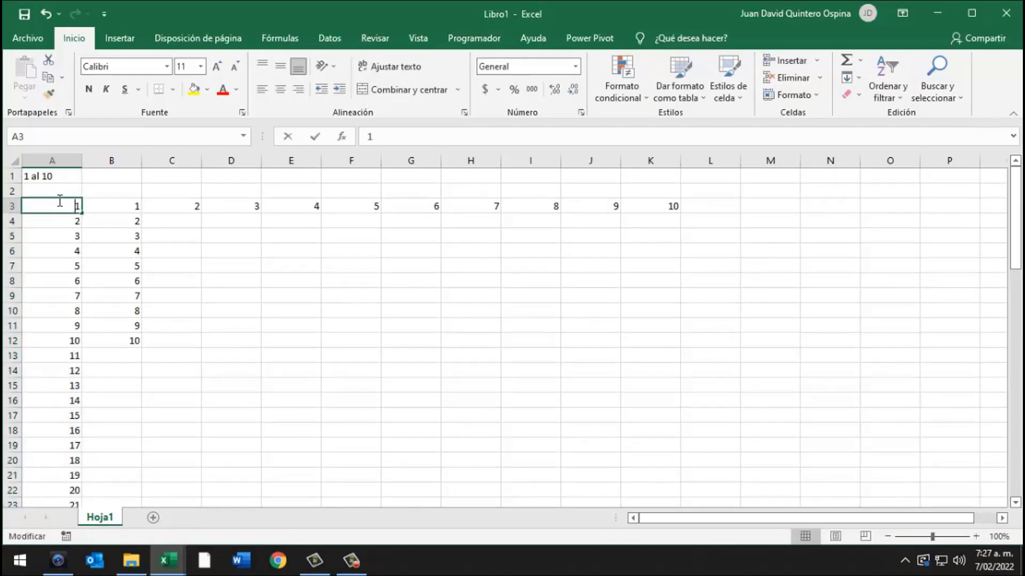
pyautogui.click(73, 220)
pyautogui.hotkey('ctrl', 'shift', 'Down')
pyautogui.press('Delete')
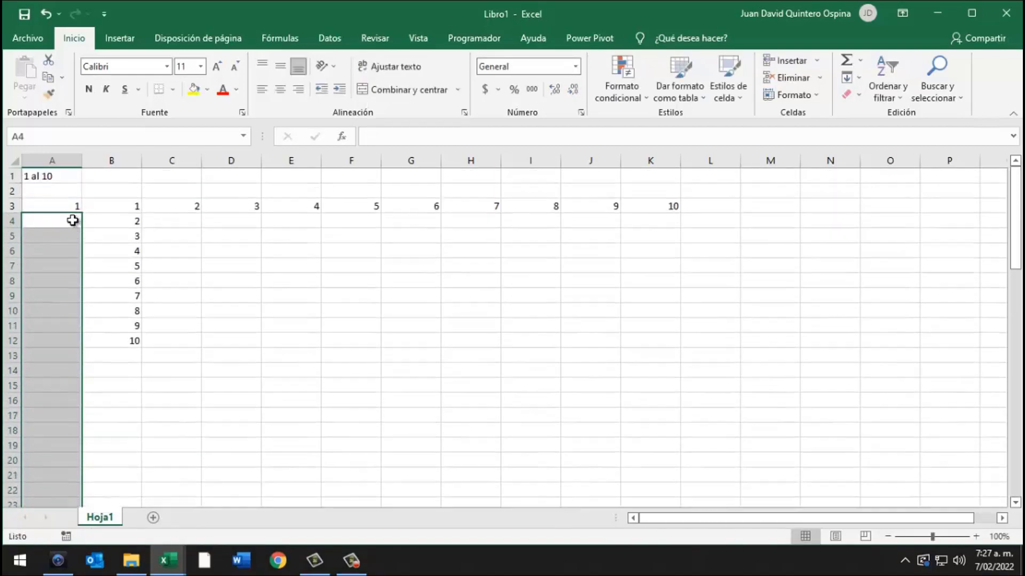
pyautogui.press('Up')
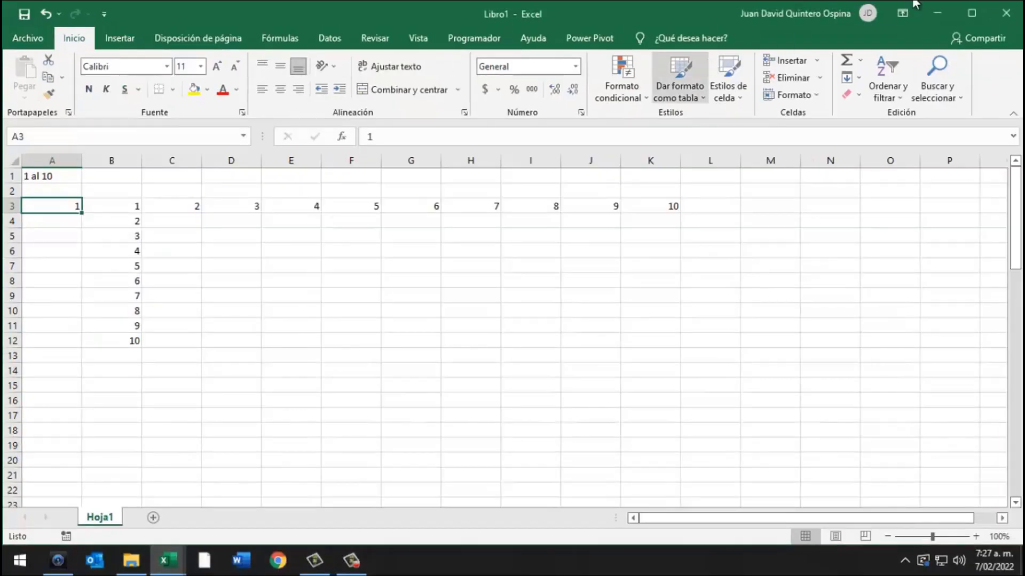
# Apply a linear Fill Series across row 3, then undo it so B3:K3 show 1–10.
pyautogui.click(860, 78)
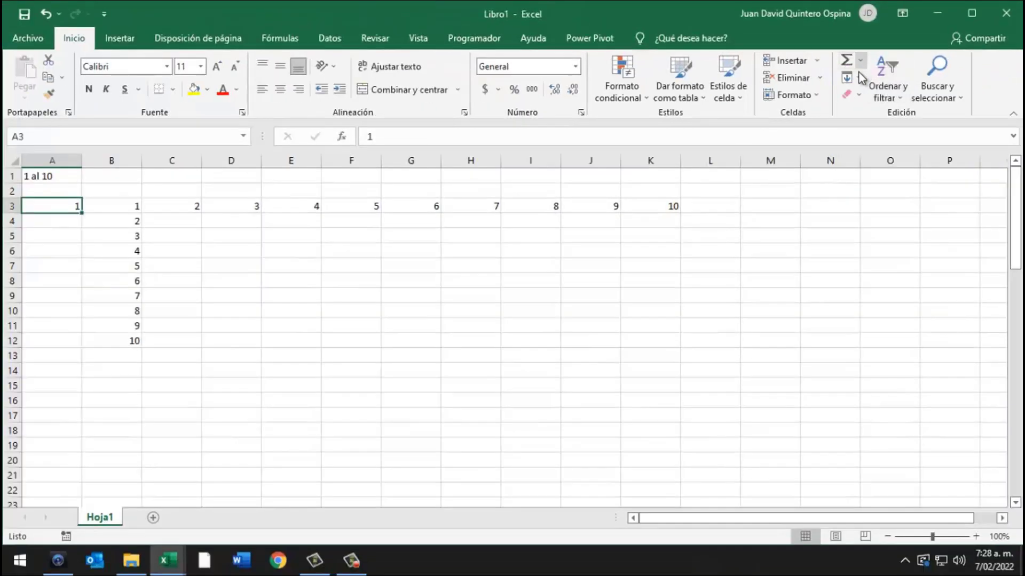
pyautogui.click(851, 77)
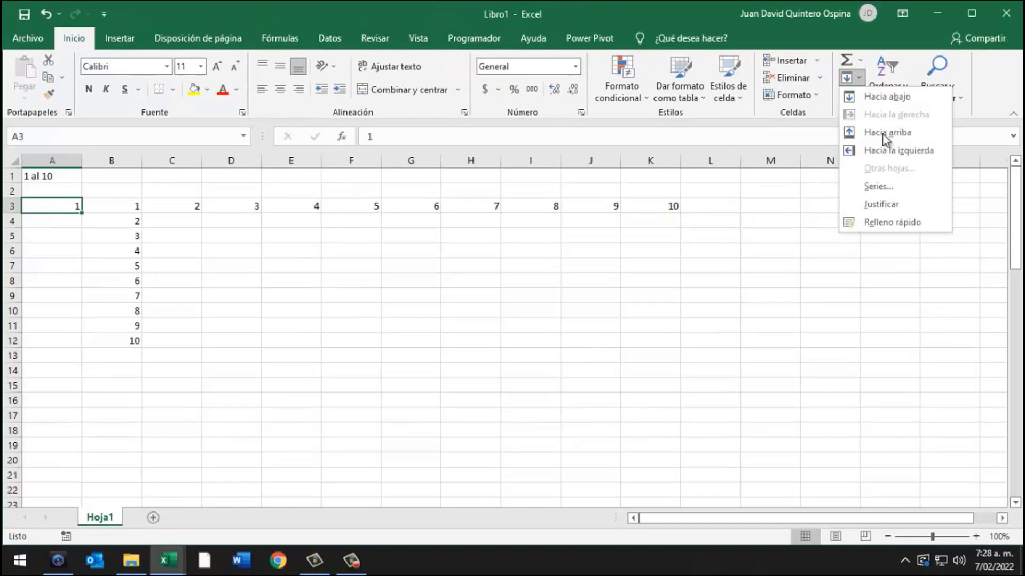
pyautogui.click(887, 185)
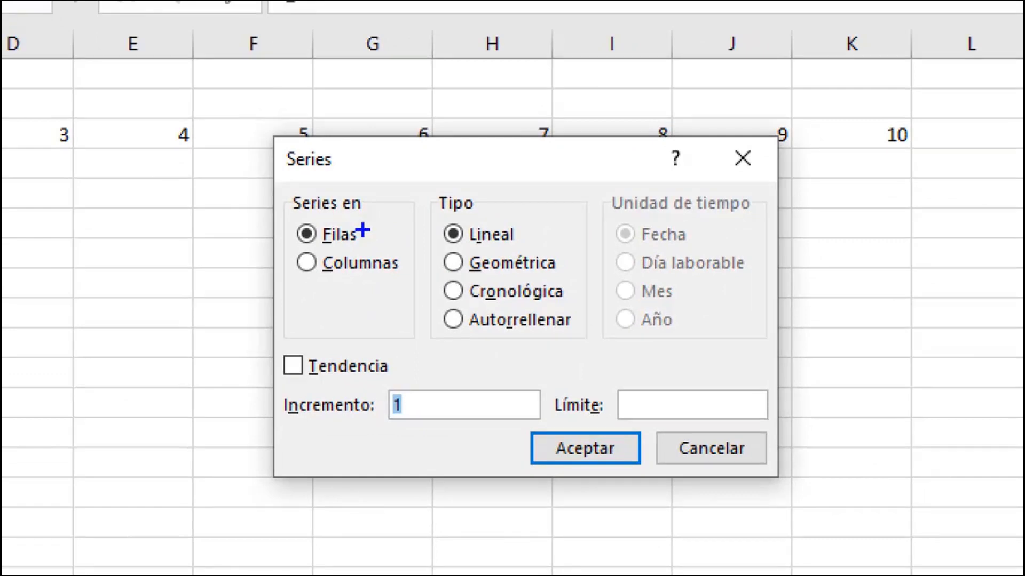
pyautogui.moveTo(363, 230); pyautogui.dragTo(441, 150)
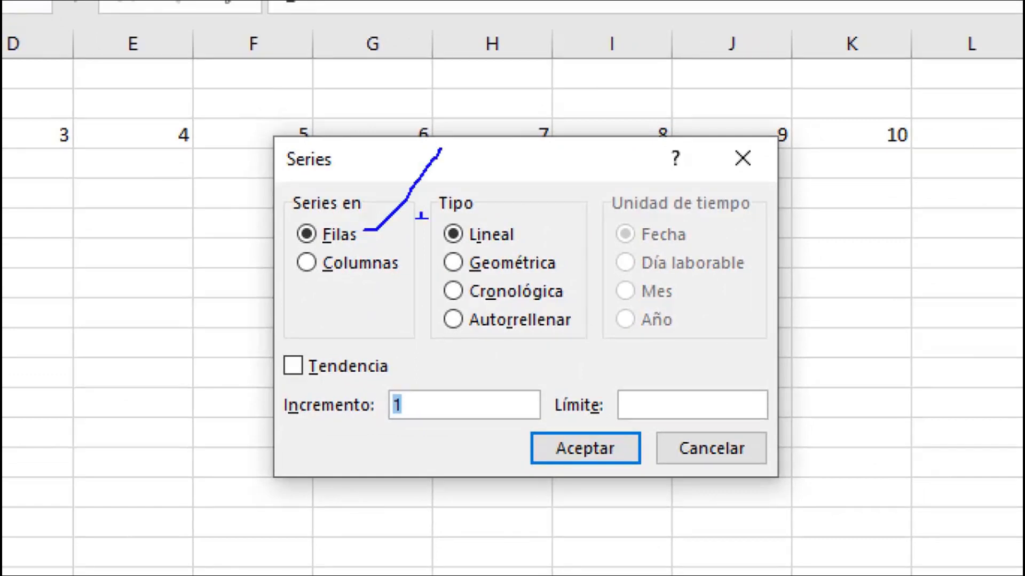
pyautogui.moveTo(408, 268); pyautogui.dragTo(478, 190)
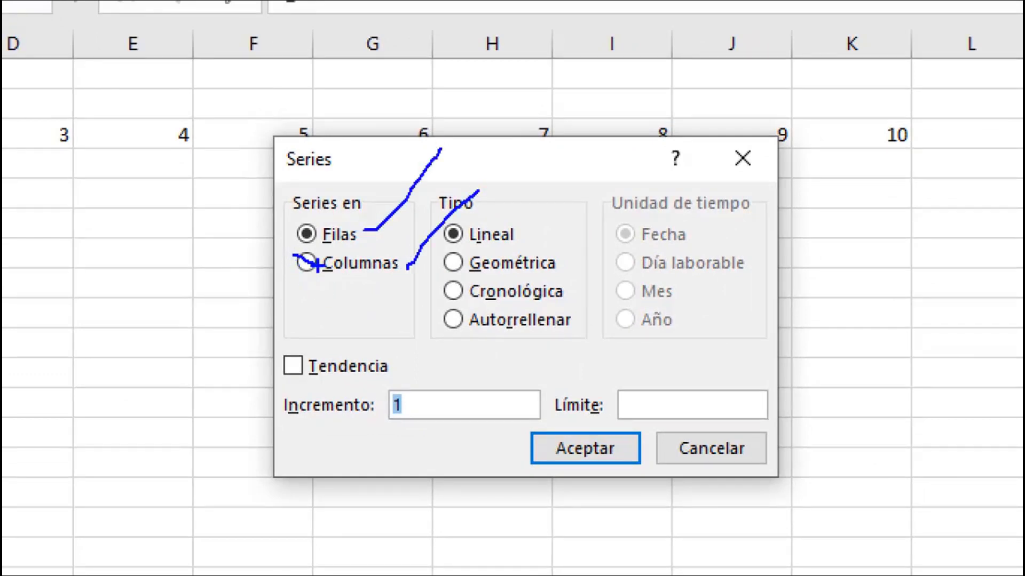
pyautogui.moveTo(304, 269); pyautogui.dragTo(300, 277)
pyautogui.moveTo(520, 234); pyautogui.dragTo(547, 213)
pyautogui.moveTo(399, 386)
pyautogui.mouseDown()
pyautogui.moveTo(383, 390)
pyautogui.moveTo(423, 382)
pyautogui.mouseUp()
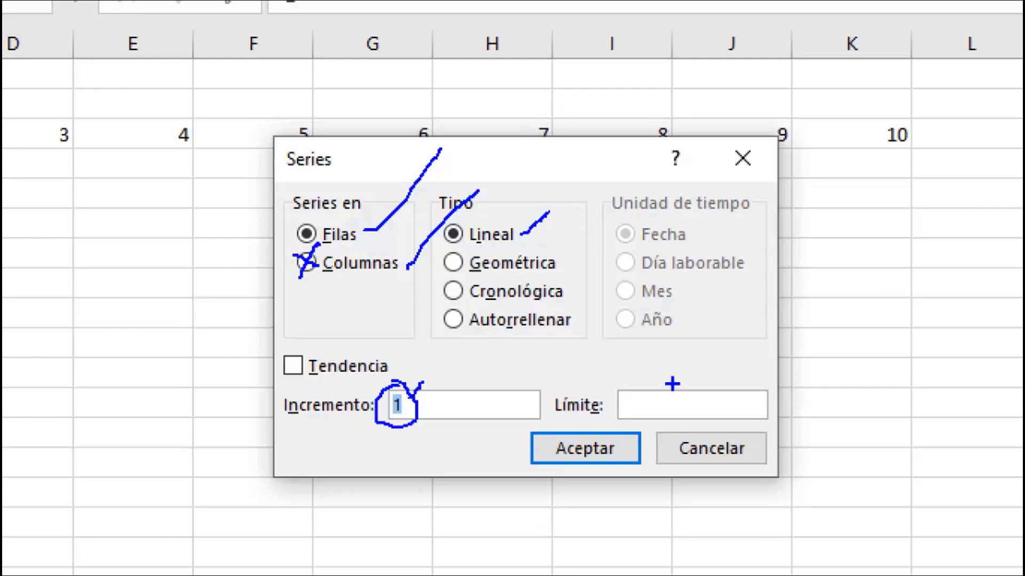
pyautogui.moveTo(668, 381)
pyautogui.mouseDown()
pyautogui.moveTo(623, 409)
pyautogui.moveTo(721, 421)
pyautogui.mouseUp()
pyautogui.write('1000')
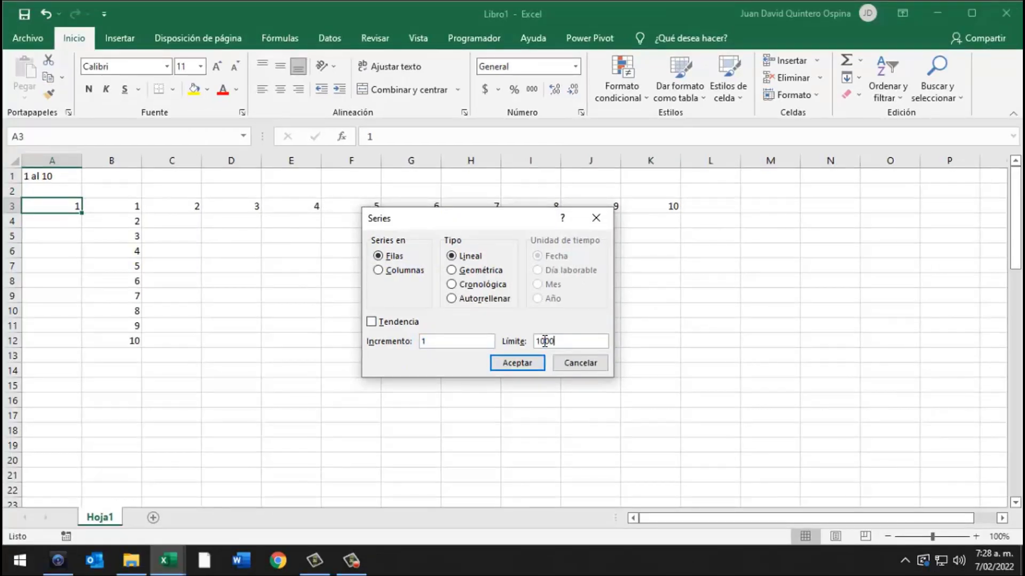
pyautogui.click(511, 364)
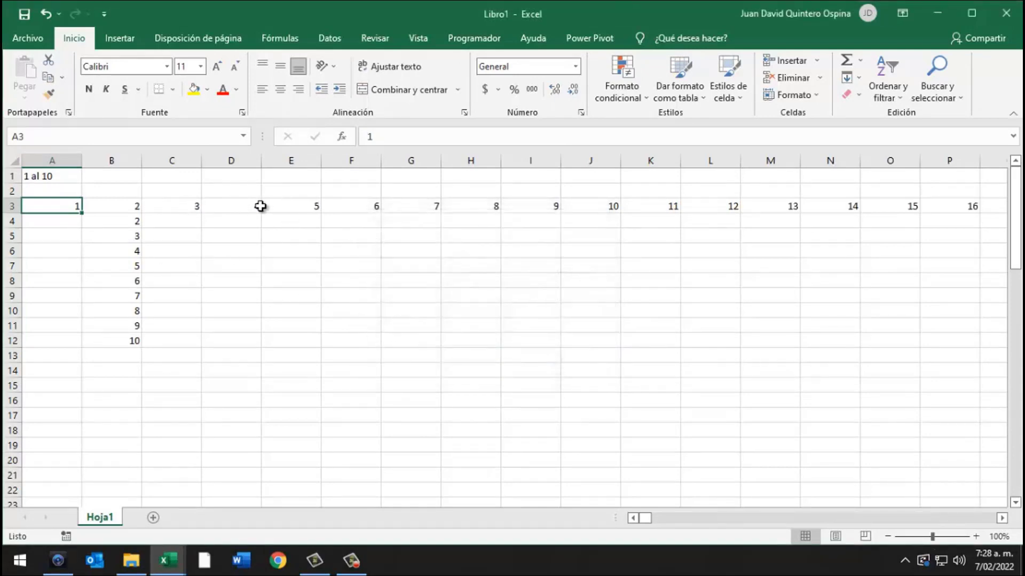
pyautogui.hotkey('ctrl', 'z')
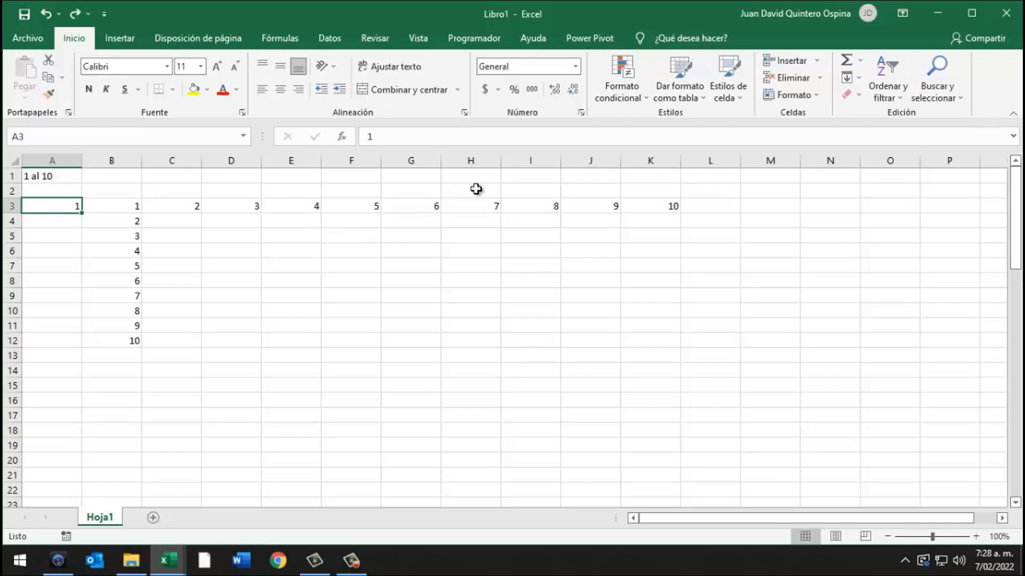
pyautogui.click(848, 80)
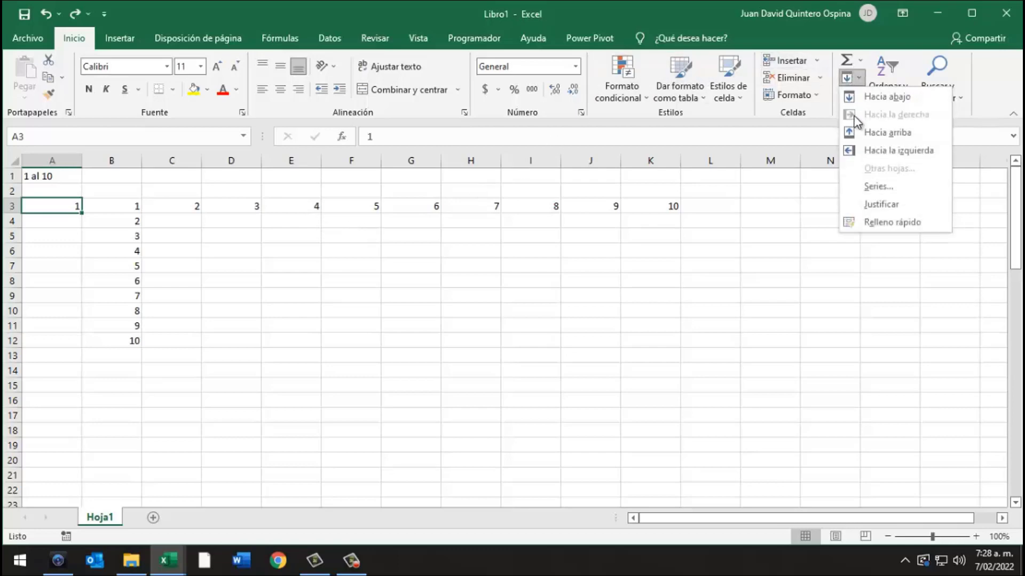
pyautogui.click(868, 188)
pyautogui.click(394, 272)
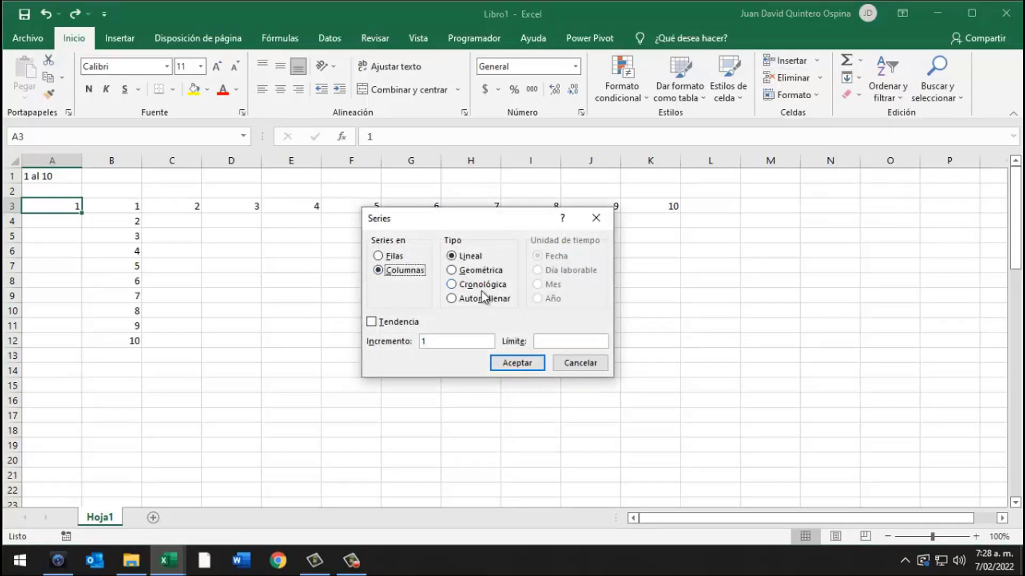
pyautogui.click(562, 342)
pyautogui.write('1000')
pyautogui.click(503, 364)
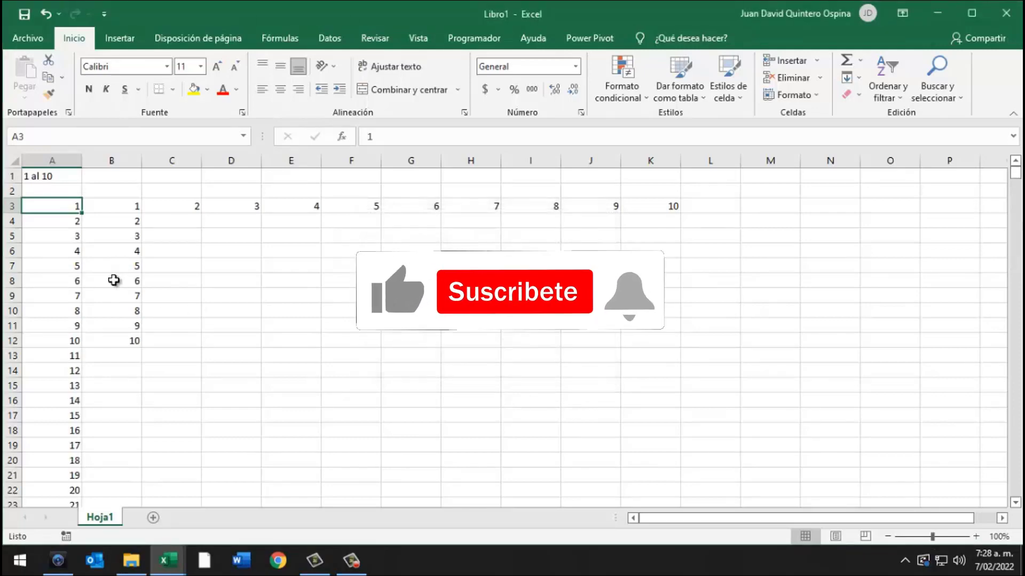
pyautogui.hotkey('ctrl', 'Down')
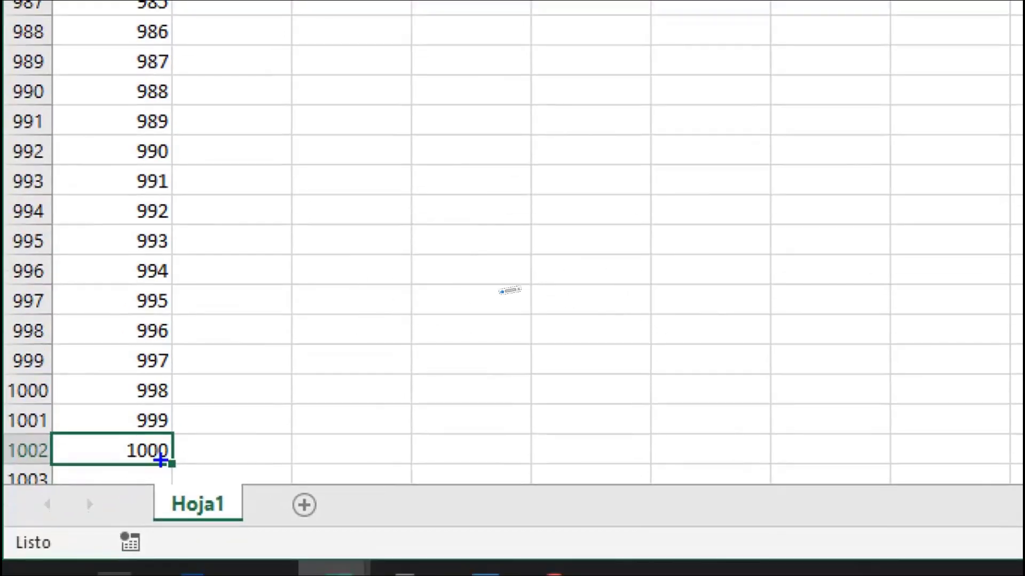
pyautogui.moveTo(180, 455); pyautogui.dragTo(255, 392)
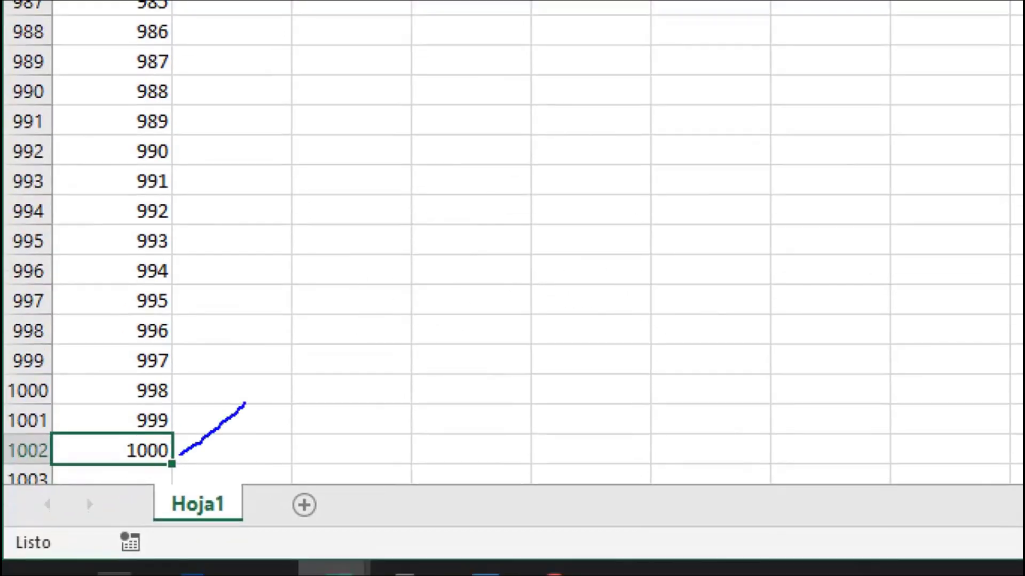
pyautogui.moveTo(176, 441); pyautogui.dragTo(197, 459)
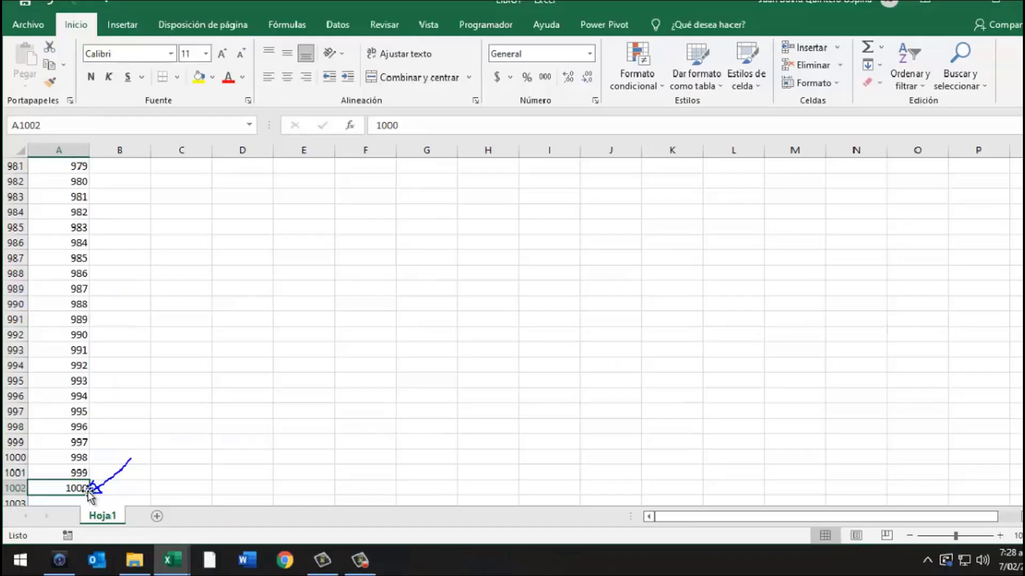
pyautogui.hotkey('ctrl', 'shift', 'Up')
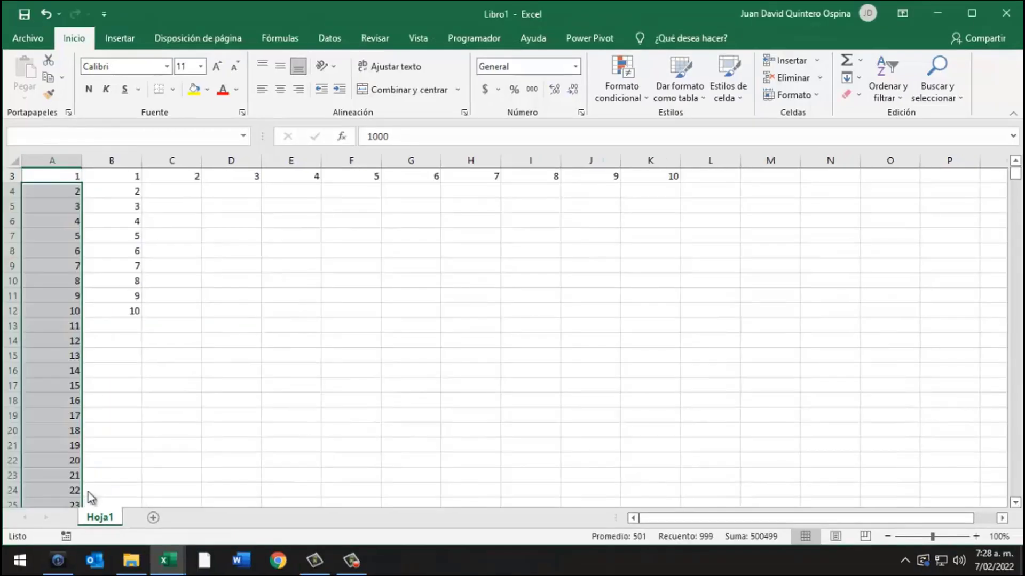
pyautogui.hotkey('ctrl', 'Up')
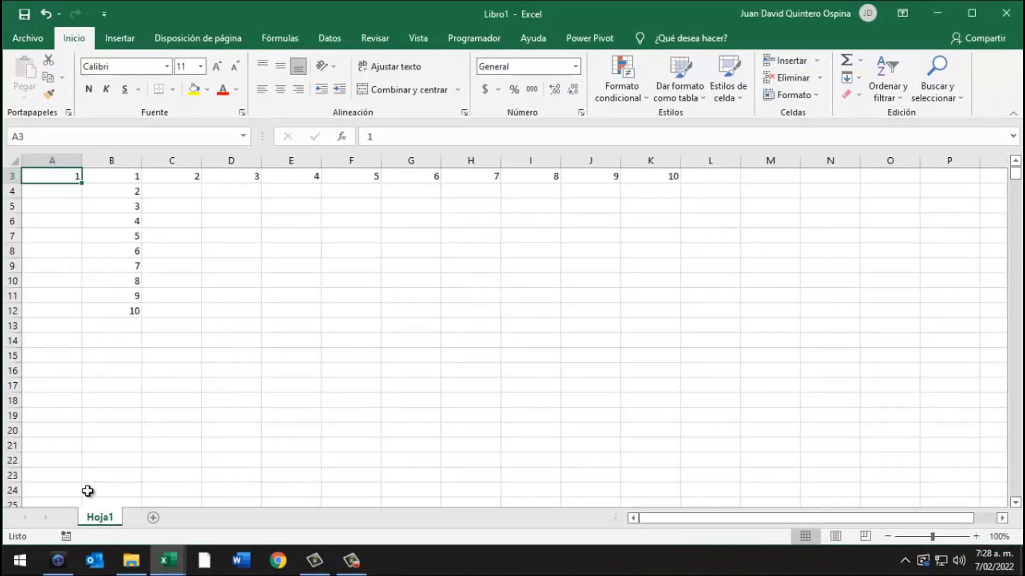
# Enter 10 and 20 in A3:A4 and fill that pattern down column A.
pyautogui.write('10')
pyautogui.press('Return')
pyautogui.write('20')
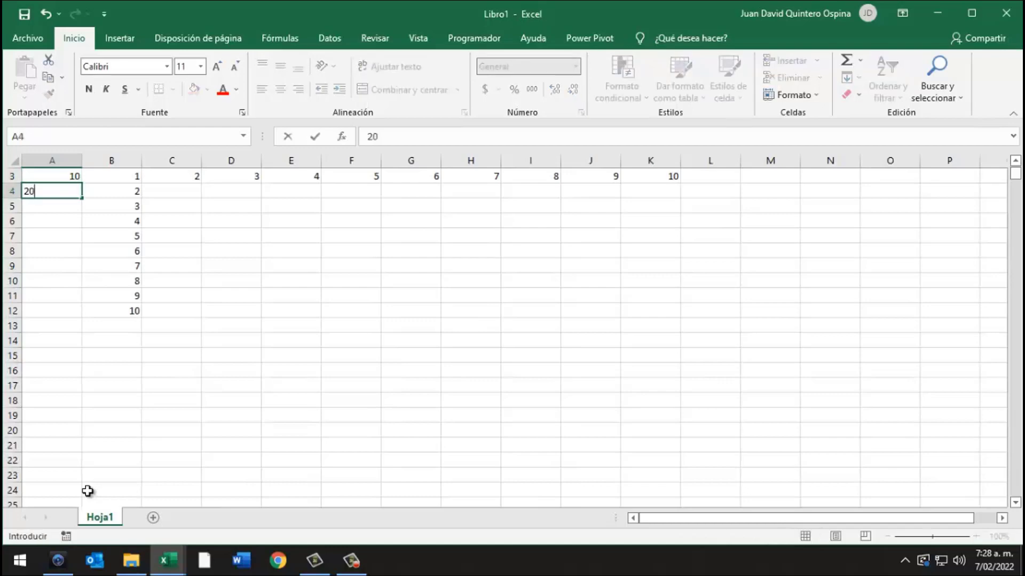
pyautogui.press('Return')
pyautogui.click(77, 179)
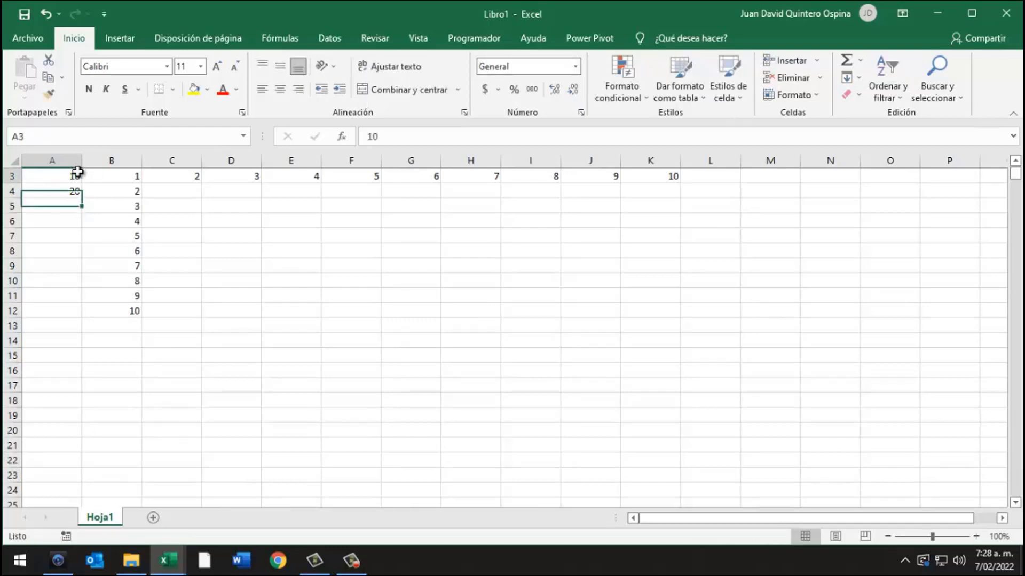
pyautogui.moveTo(76, 179); pyautogui.dragTo(82, 356)
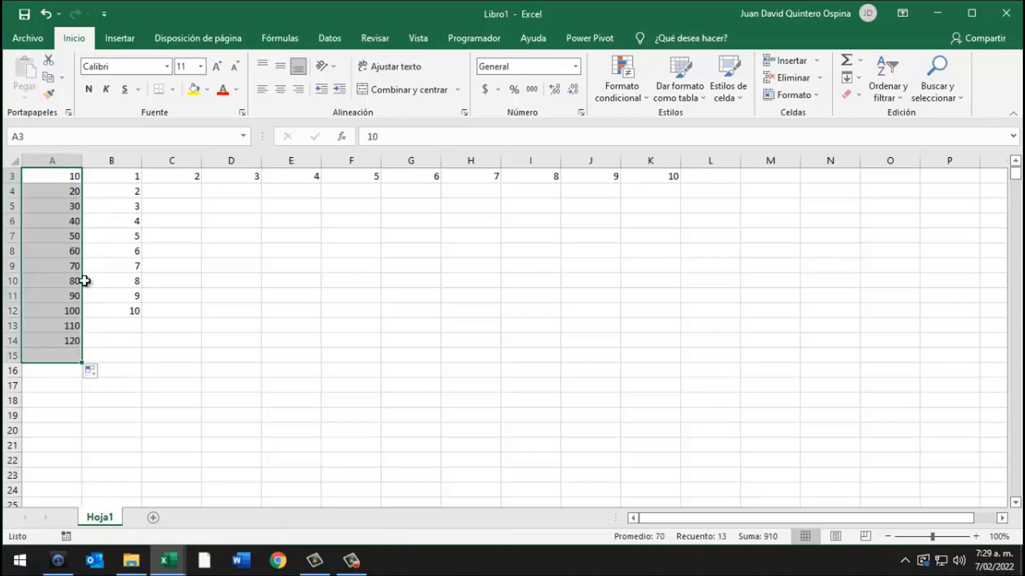
# Clear the trial 20–130 values below A3, leaving 10 as the starting value.
pyautogui.click(72, 189)
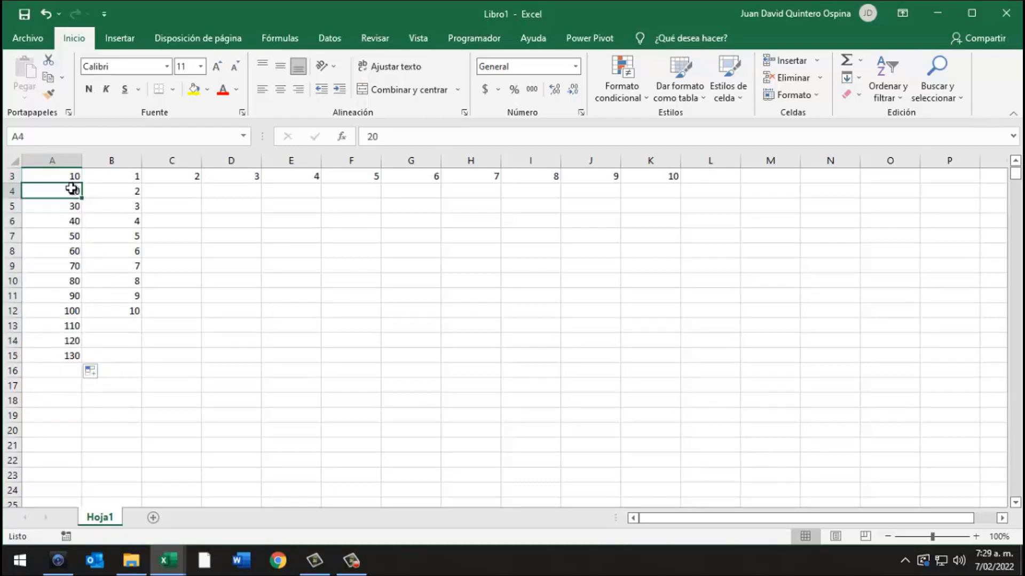
pyautogui.hotkey('ctrl', 'shift', 'Down')
pyautogui.press('Delete')
pyautogui.press('Up')
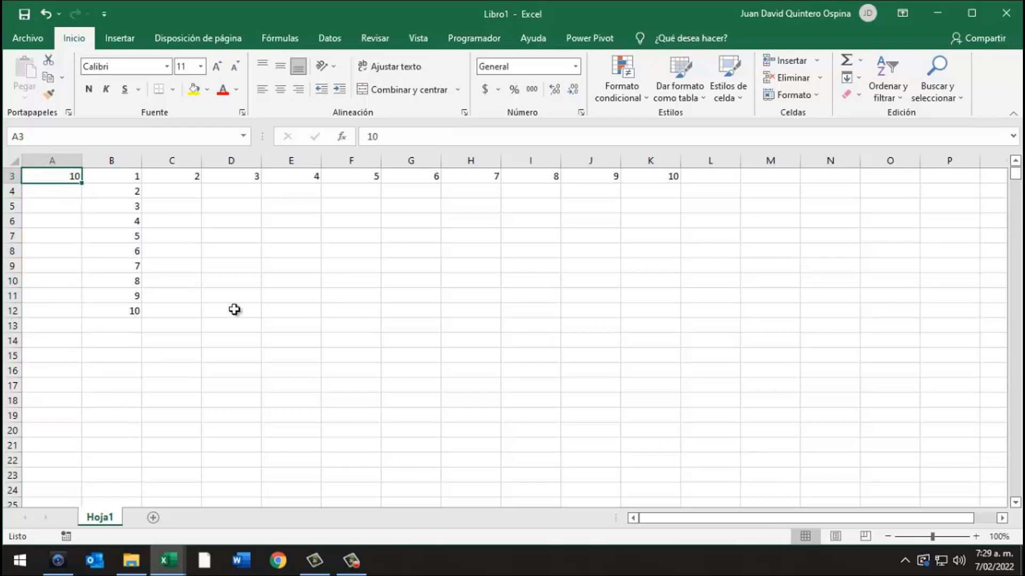
pyautogui.click(850, 79)
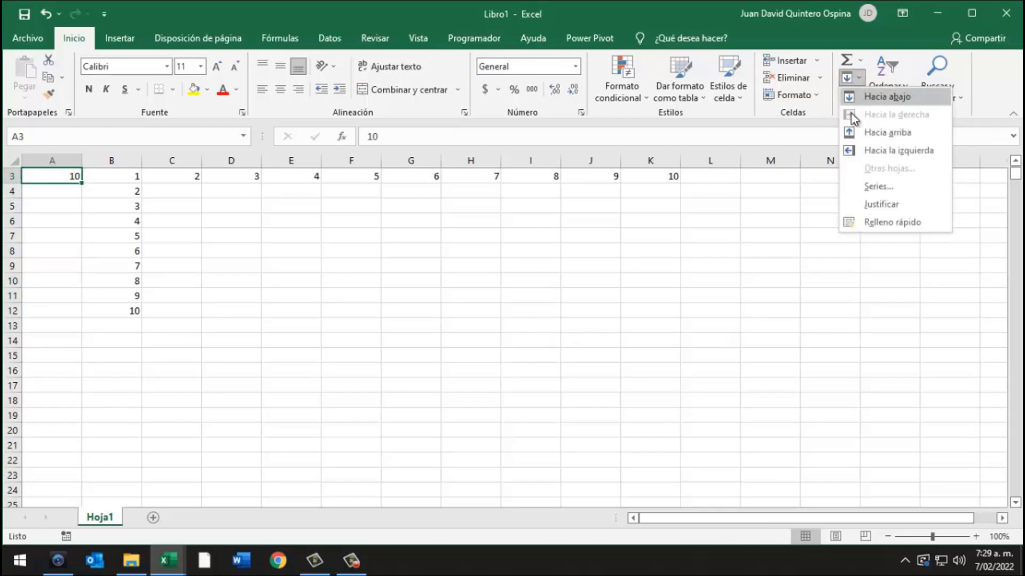
# Create a column series from 10 to 1000 in steps of 10, ending at A102.
pyautogui.click(872, 184)
pyautogui.click(383, 271)
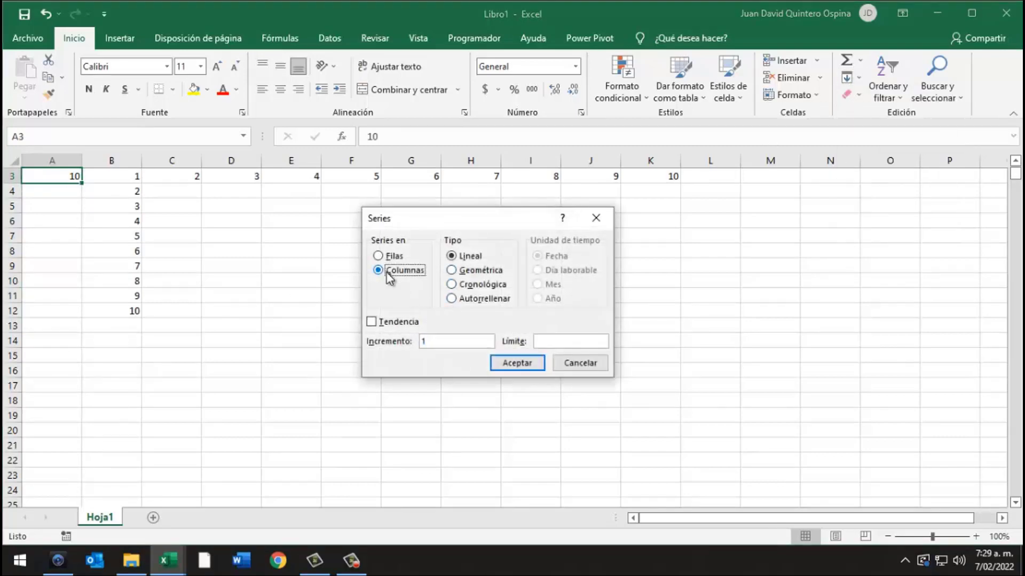
pyautogui.click(449, 342)
pyautogui.write('0')
pyautogui.click(560, 342)
pyautogui.click(520, 362)
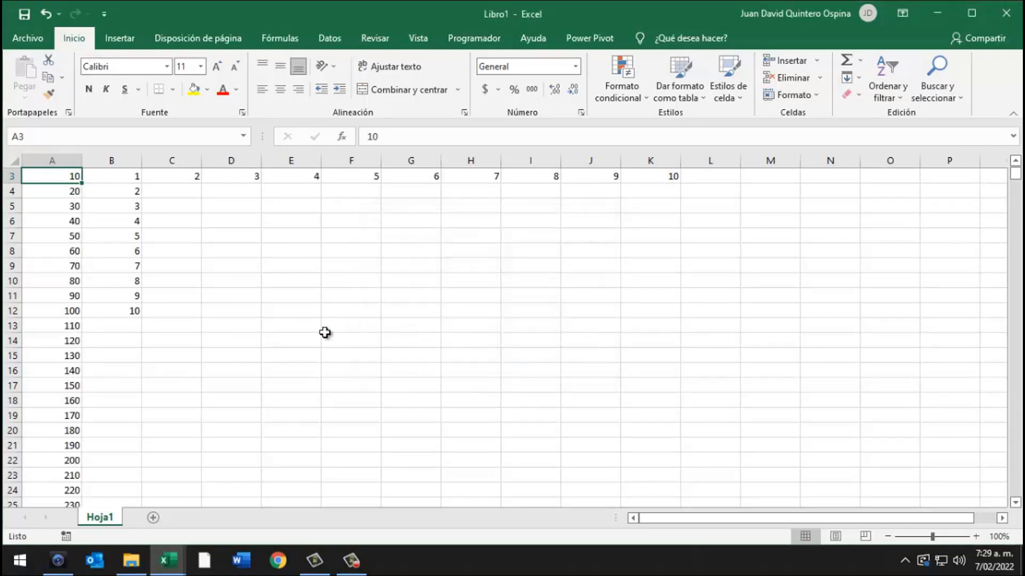
pyautogui.hotkey('ctrl', 'Down')
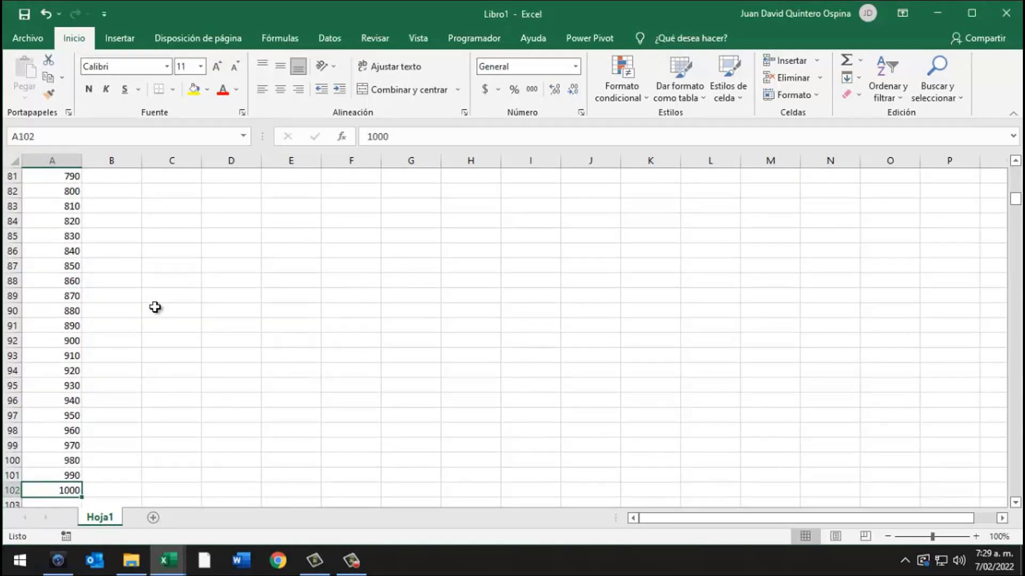
pyautogui.hotkey('ctrl', 'Up')
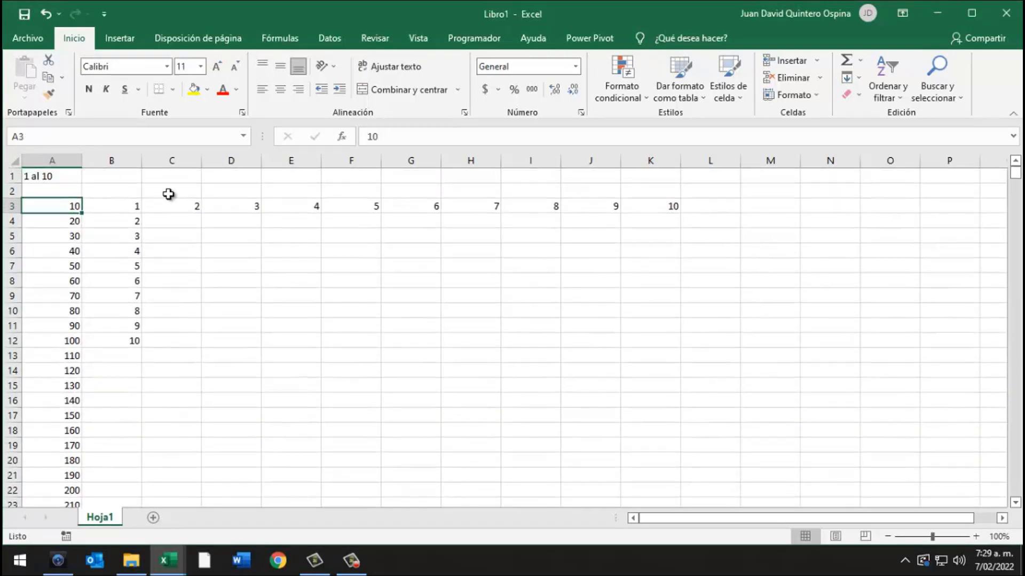
# Clear all the number series from A3 downward.
pyautogui.moveTo(66, 206); pyautogui.dragTo(669, 287)
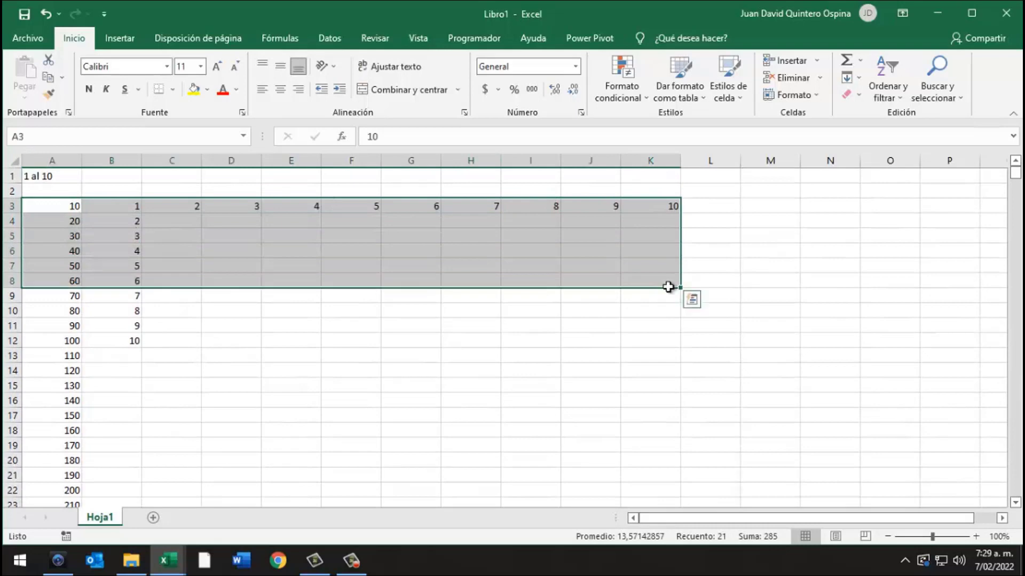
pyautogui.hotkey('ctrl', 'shift', 'Down')
pyautogui.press('Delete')
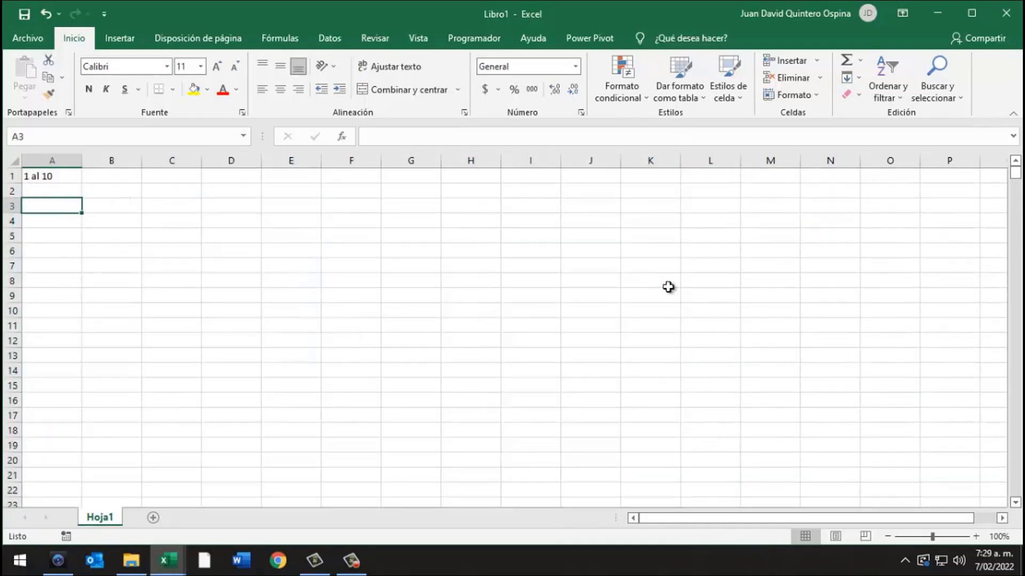
# Enter Enero in A3, fill months across to L3, center them, and fill down column A.
pyautogui.write('Enero')
pyautogui.press('Tab')
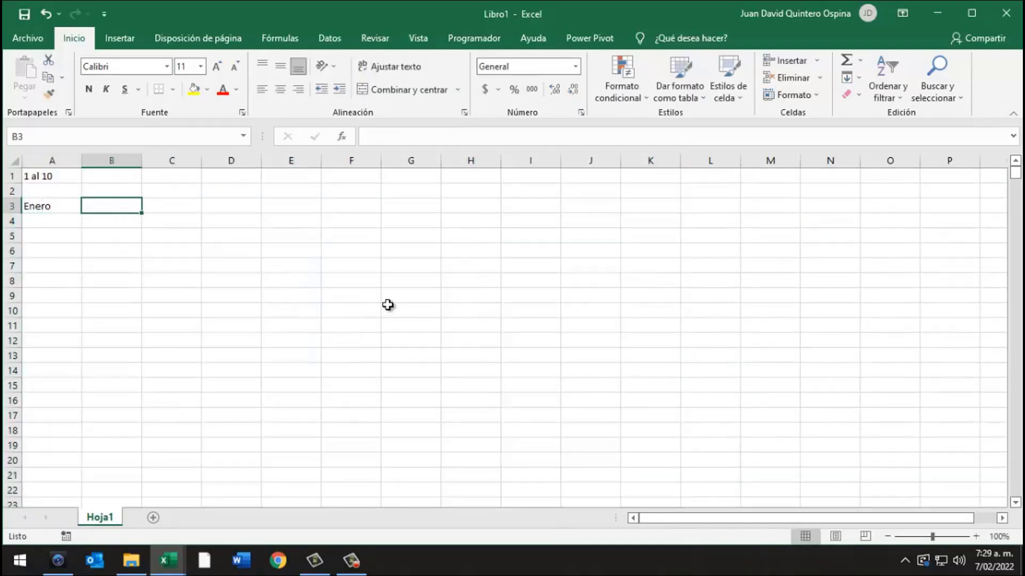
pyautogui.click(67, 206)
pyautogui.moveTo(83, 214); pyautogui.dragTo(742, 216)
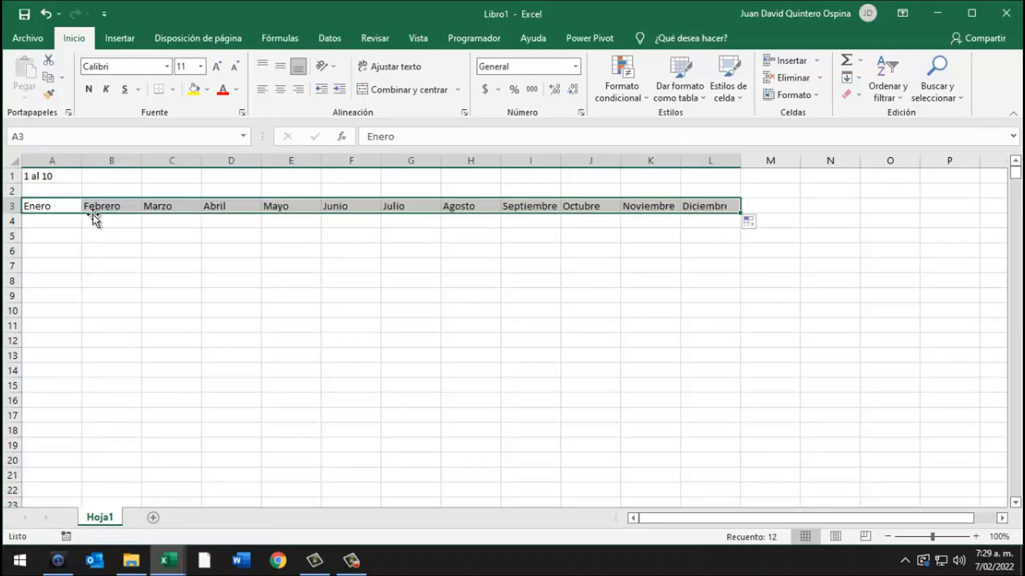
pyautogui.moveTo(57, 205); pyautogui.dragTo(710, 206)
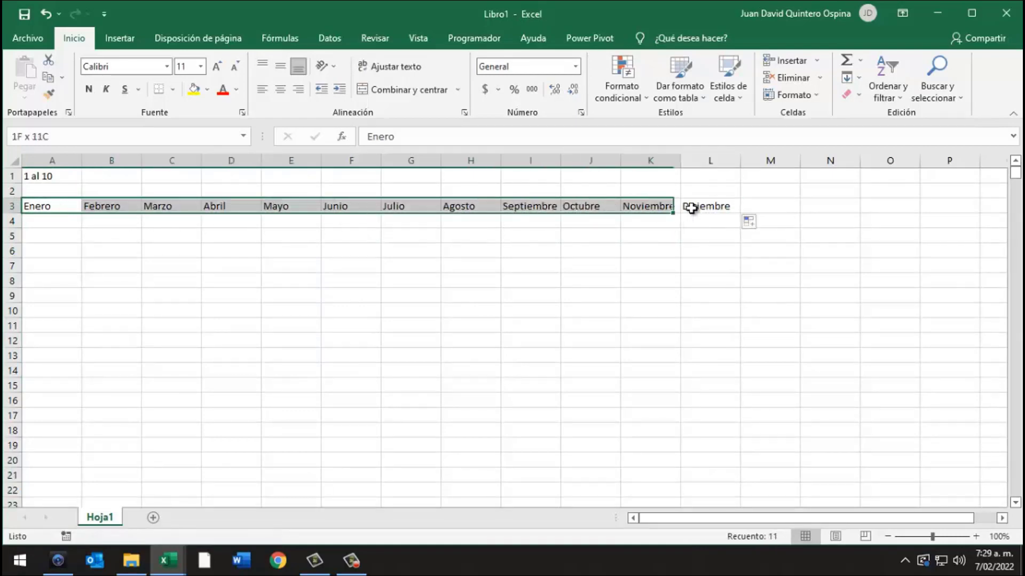
pyautogui.click(280, 89)
pyautogui.click(71, 209)
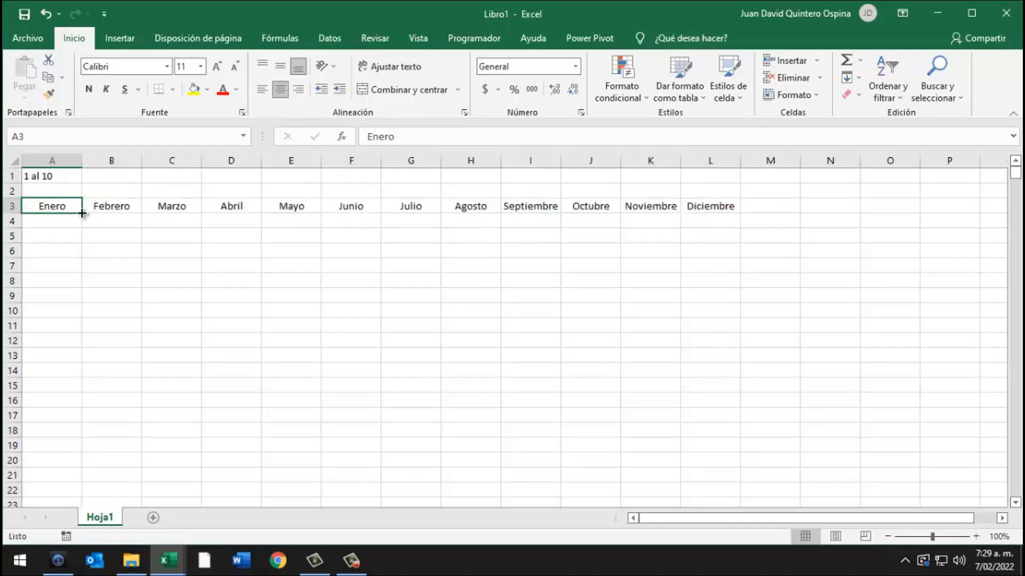
pyautogui.moveTo(82, 212); pyautogui.dragTo(79, 346)
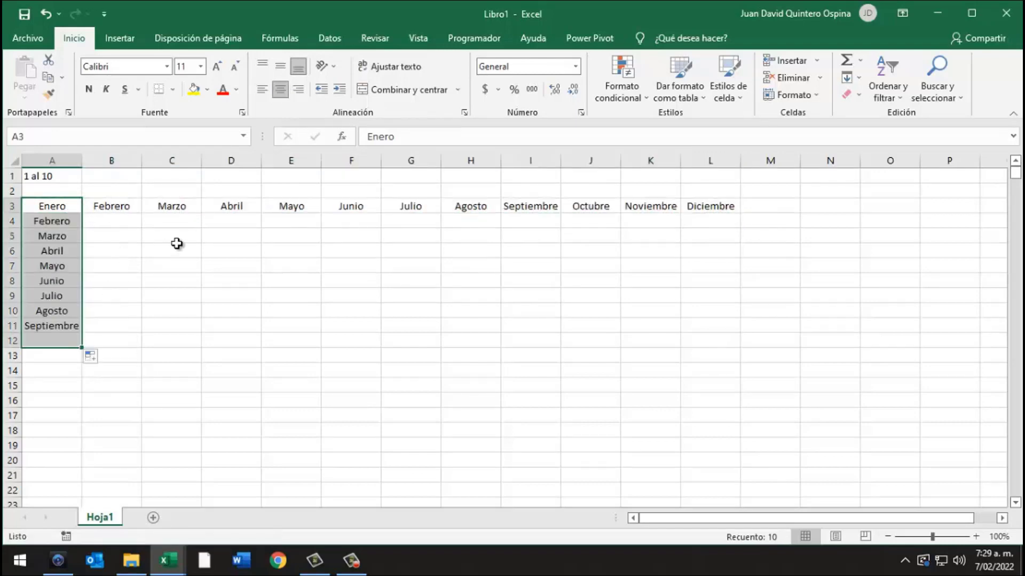
# Enter Lunes in C5 and fill weekday names down to C14.
pyautogui.click(168, 235)
pyautogui.write('Lunes')
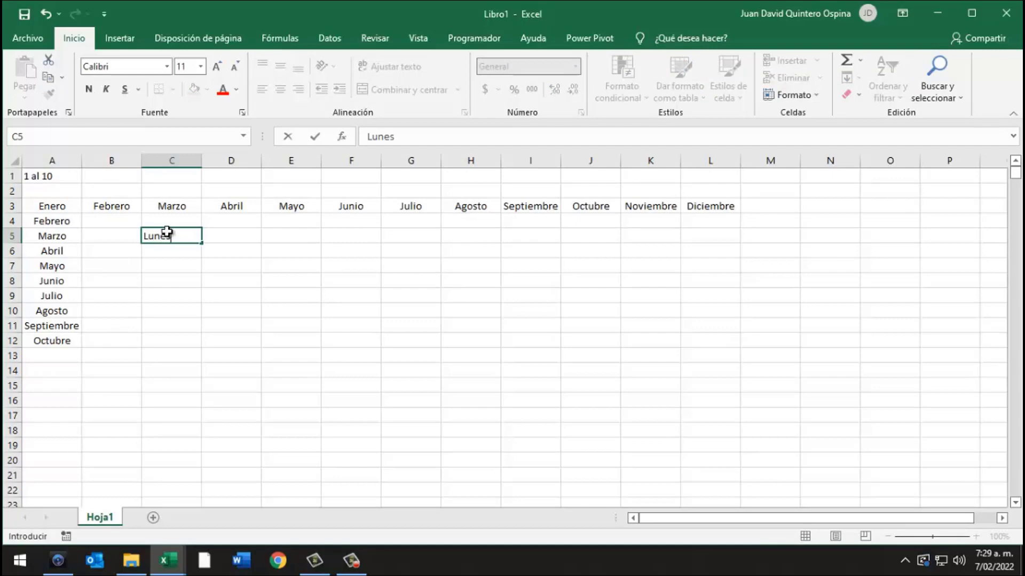
pyautogui.press('Tab')
pyautogui.click(167, 233)
pyautogui.moveTo(201, 244); pyautogui.dragTo(202, 373)
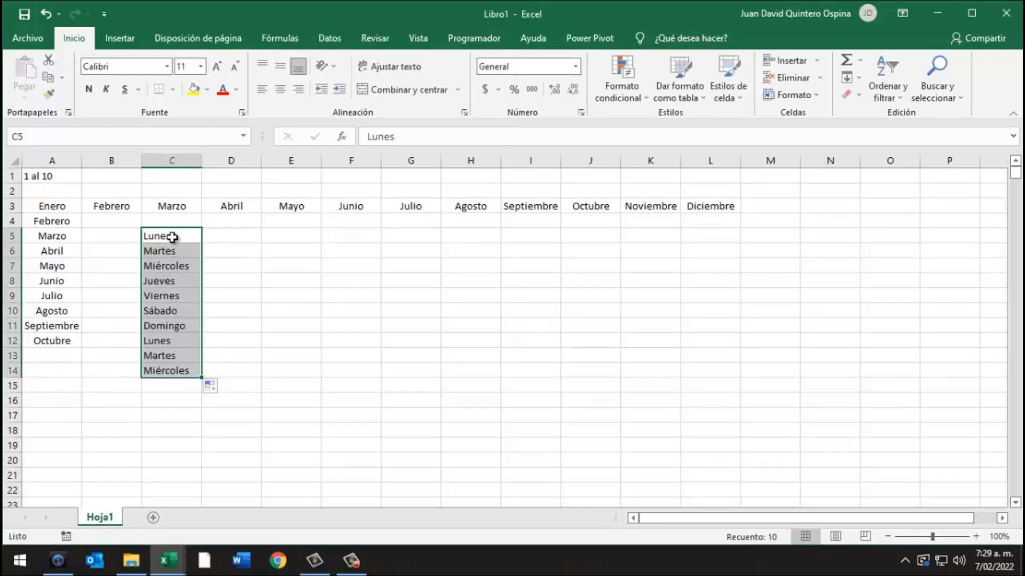
# Delete the month and weekday entries in the block from A3 to L14.
pyautogui.moveTo(172, 237); pyautogui.dragTo(206, 377)
pyautogui.click(160, 414)
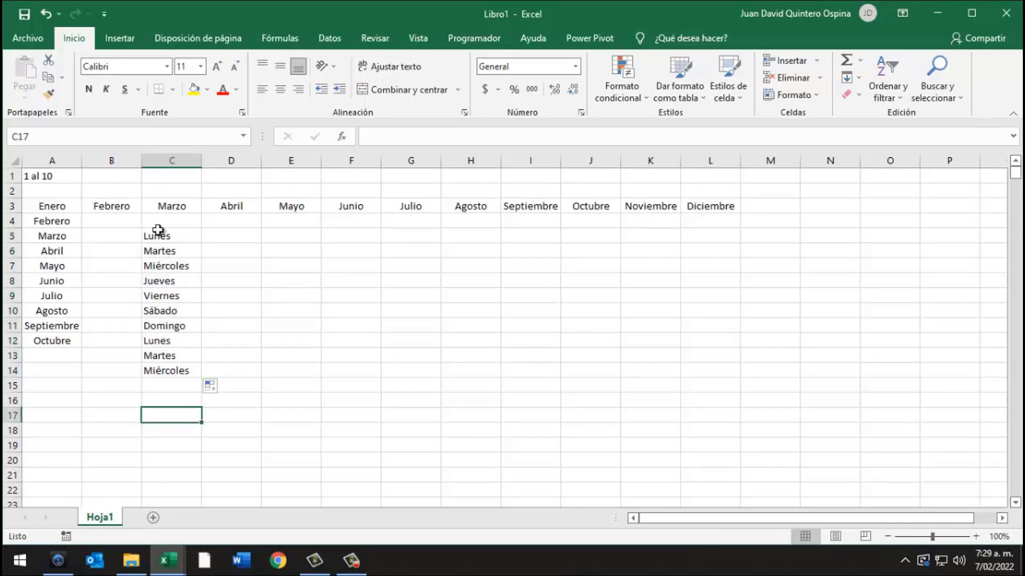
pyautogui.moveTo(38, 205); pyautogui.dragTo(744, 404)
pyautogui.press('Delete')
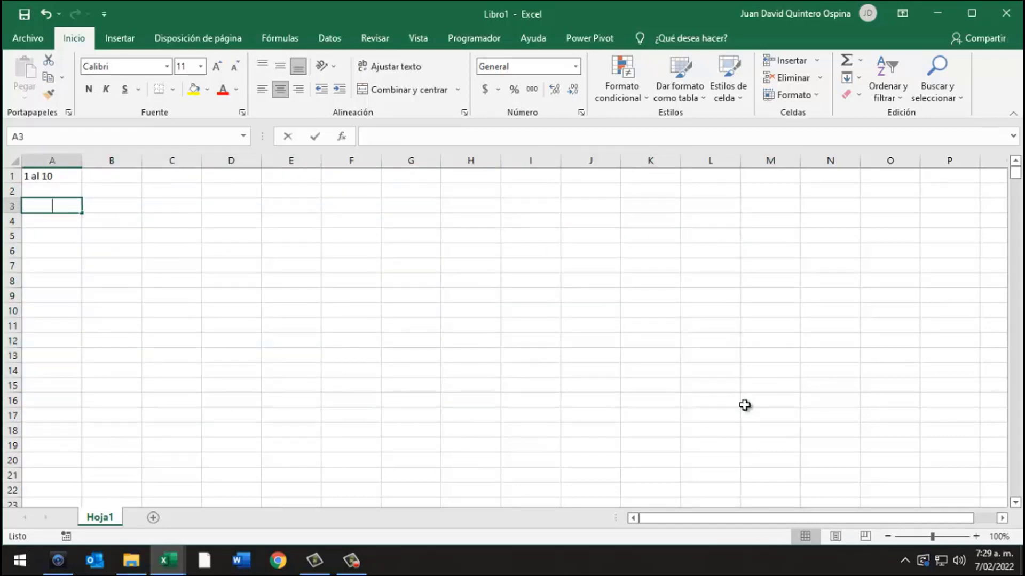
# Enter 01/01/2022 in A3 and fill a daily date series down column A to 01/12/2022.
pyautogui.write('01/01/')
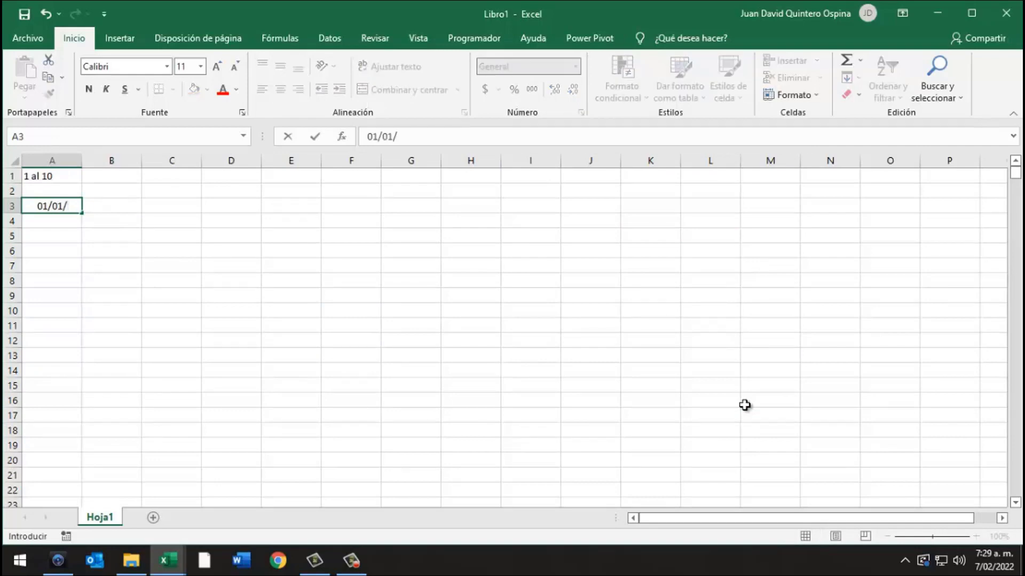
pyautogui.write('2022')
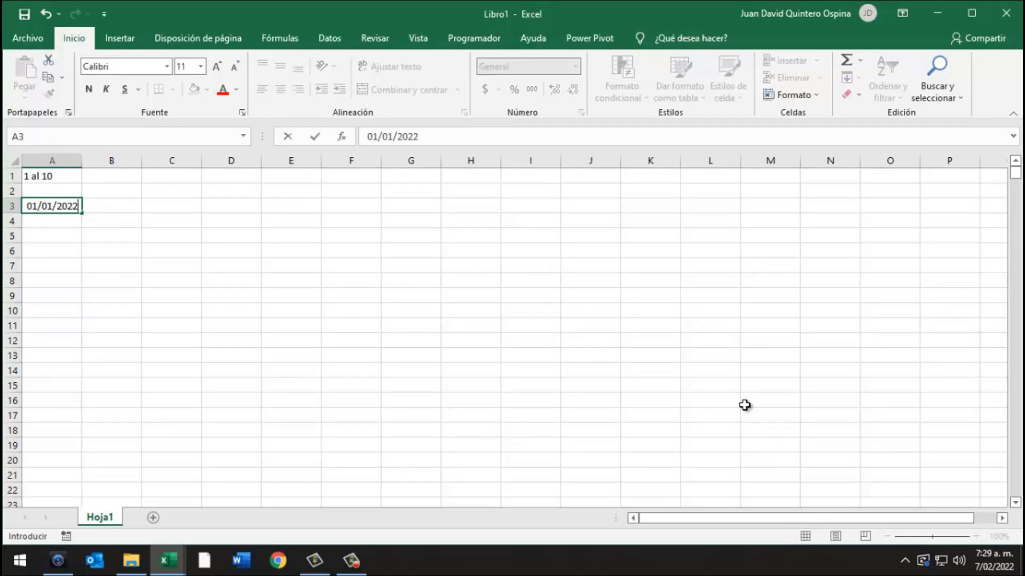
pyautogui.press('Return')
pyautogui.click(69, 204)
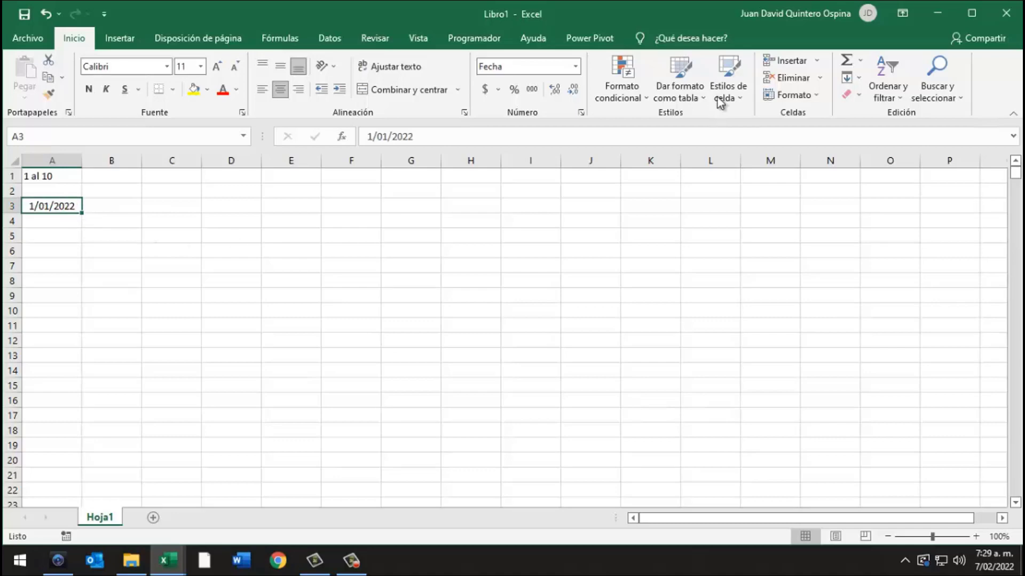
pyautogui.click(853, 77)
pyautogui.click(869, 186)
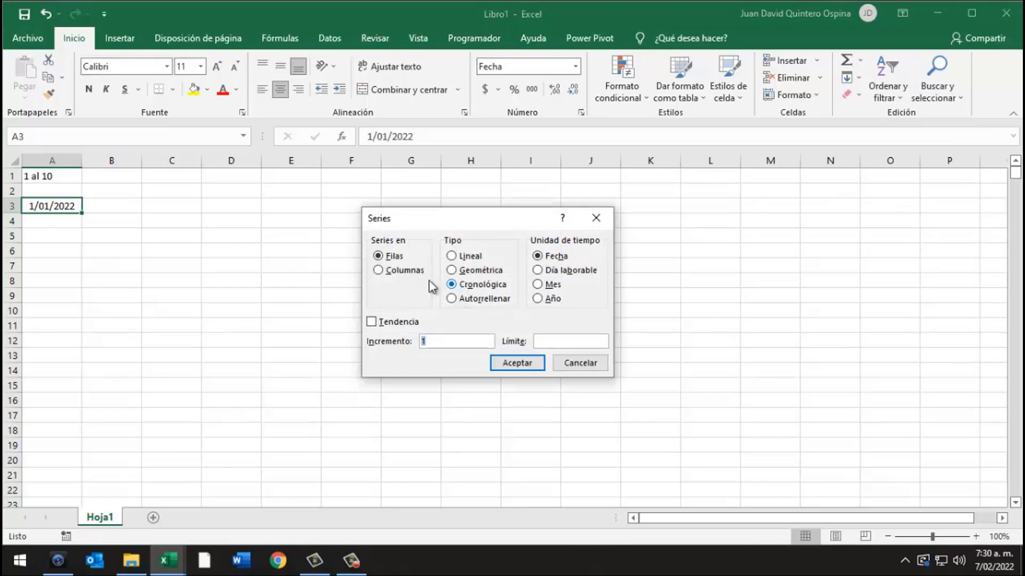
pyautogui.hotkey('alt', 'c')
pyautogui.click(590, 341)
pyautogui.write('01/12/2022')
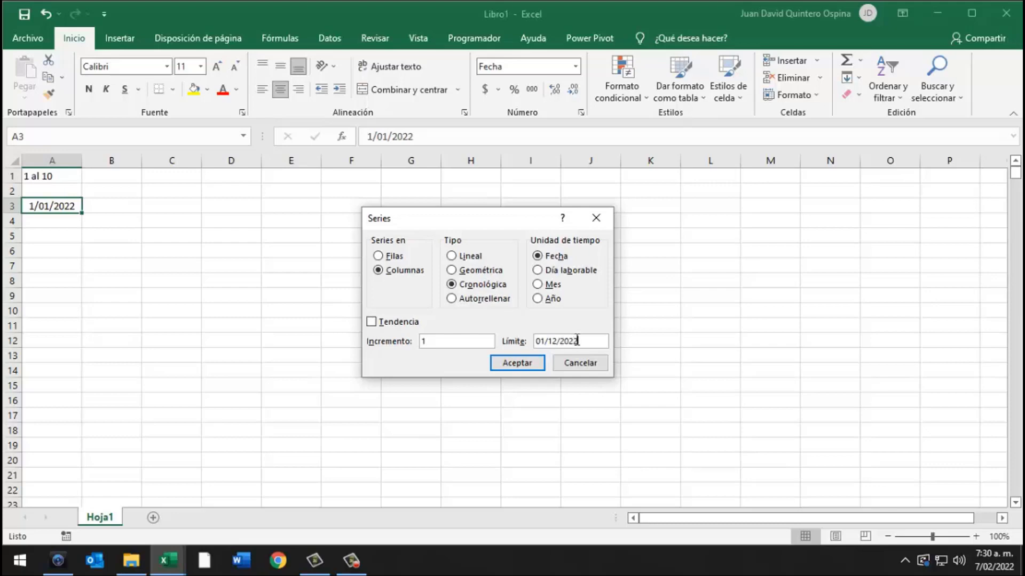
pyautogui.click(521, 363)
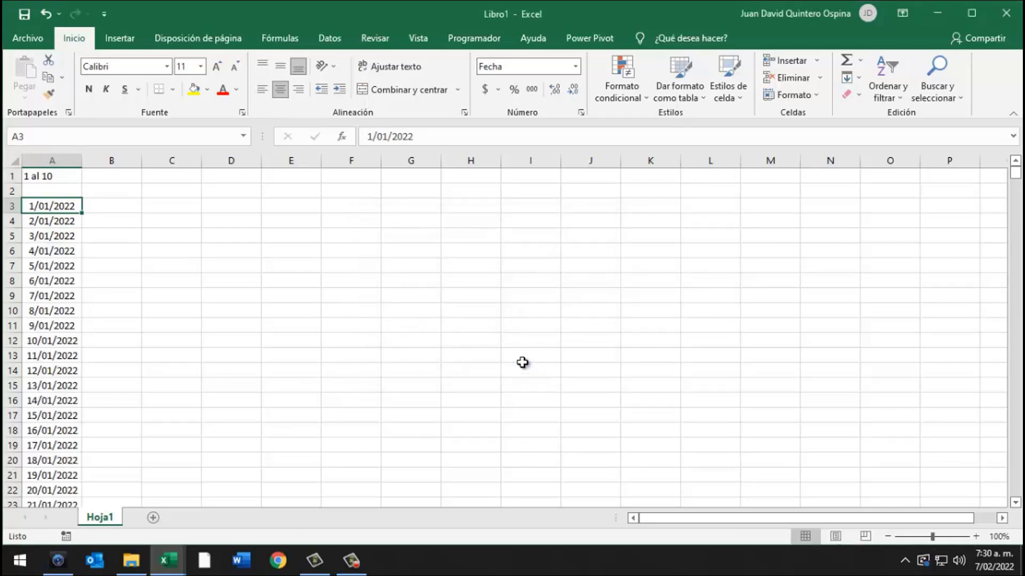
pyautogui.hotkey('ctrl', 'Down')
pyautogui.hotkey('ctrl', 'Up')
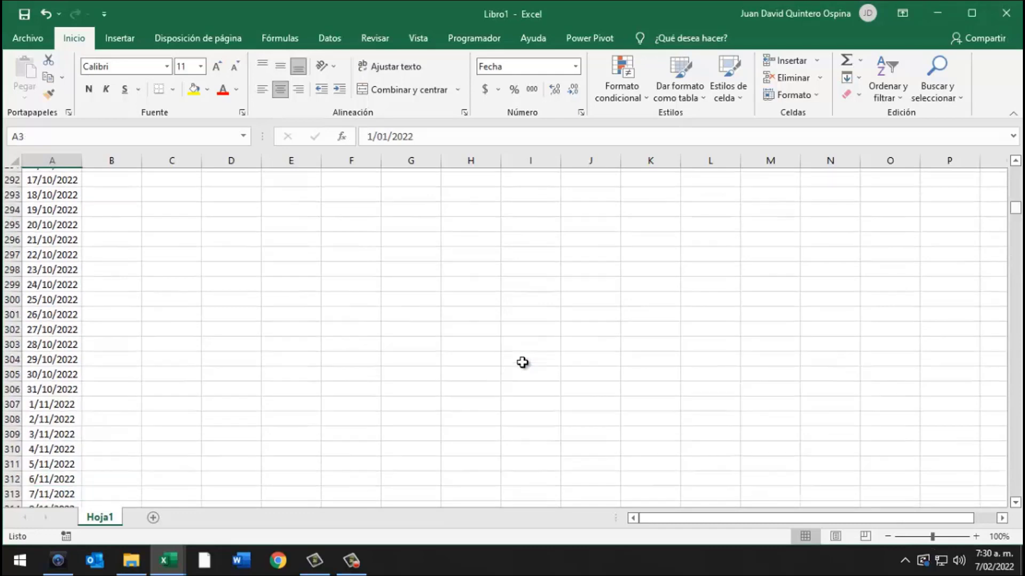
pyautogui.press('Right')
pyautogui.scroll(1, 522, 363)
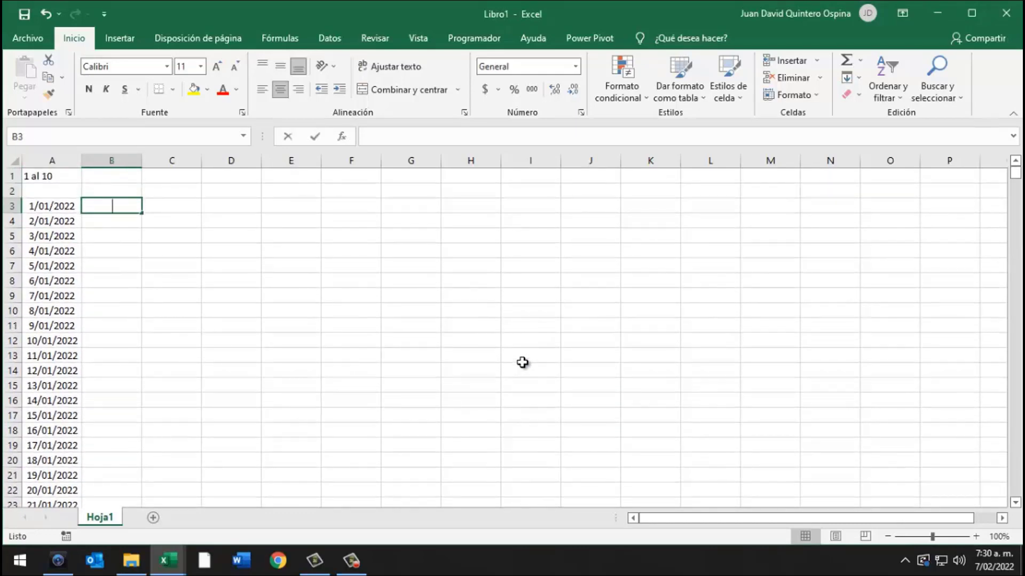
# Enter the starting date 01/01/2022 in B3.
pyautogui.write('01/01/020')
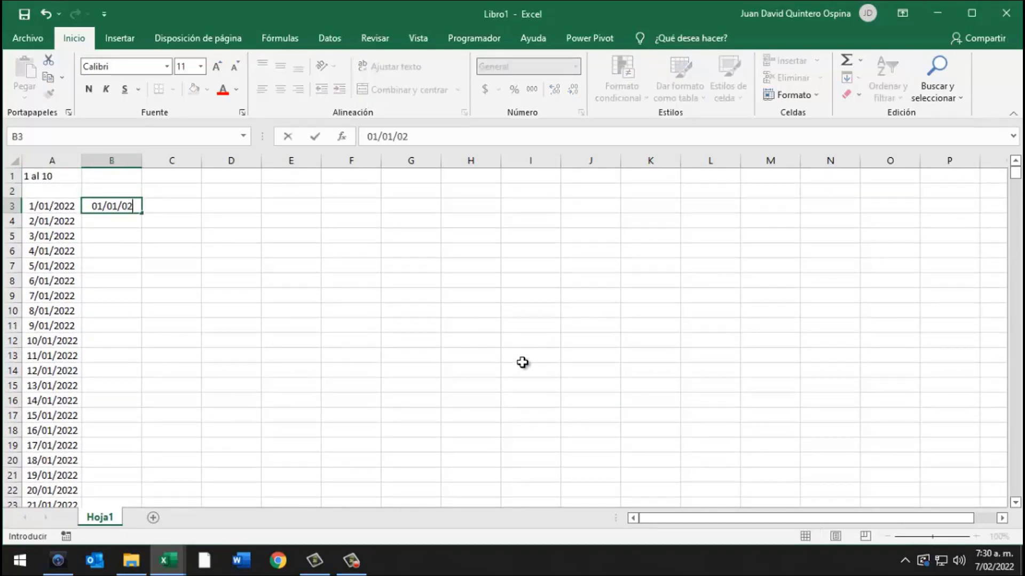
pyautogui.press('BackSpace')
pyautogui.press('BackSpace')
pyautogui.write('2022')
pyautogui.press('Return')
# Fill down column B with a monthly date series (Columnas, Mes) ending 1/12/2022 in B14.
pyautogui.click(119, 205)
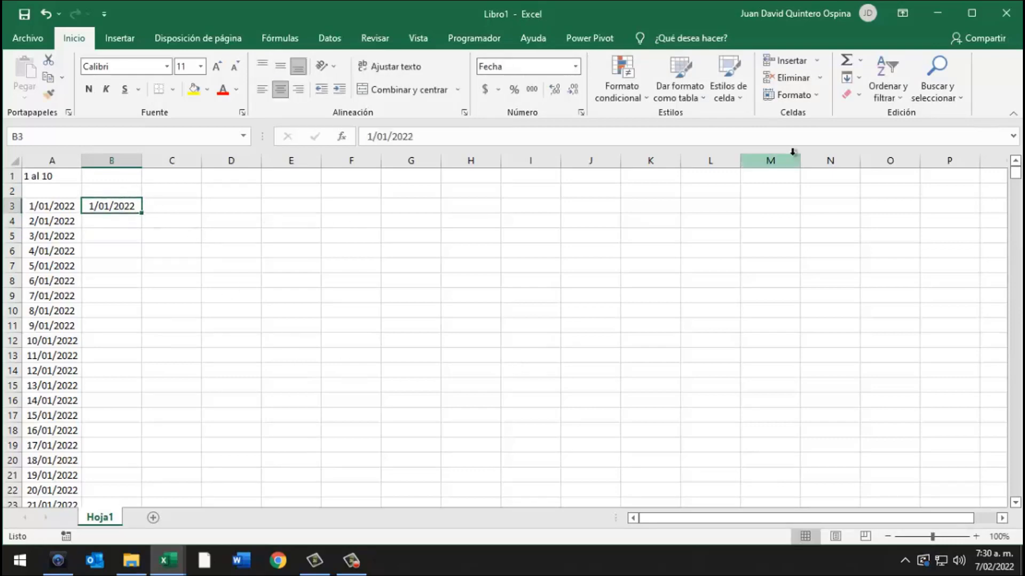
pyautogui.click(852, 78)
pyautogui.click(880, 187)
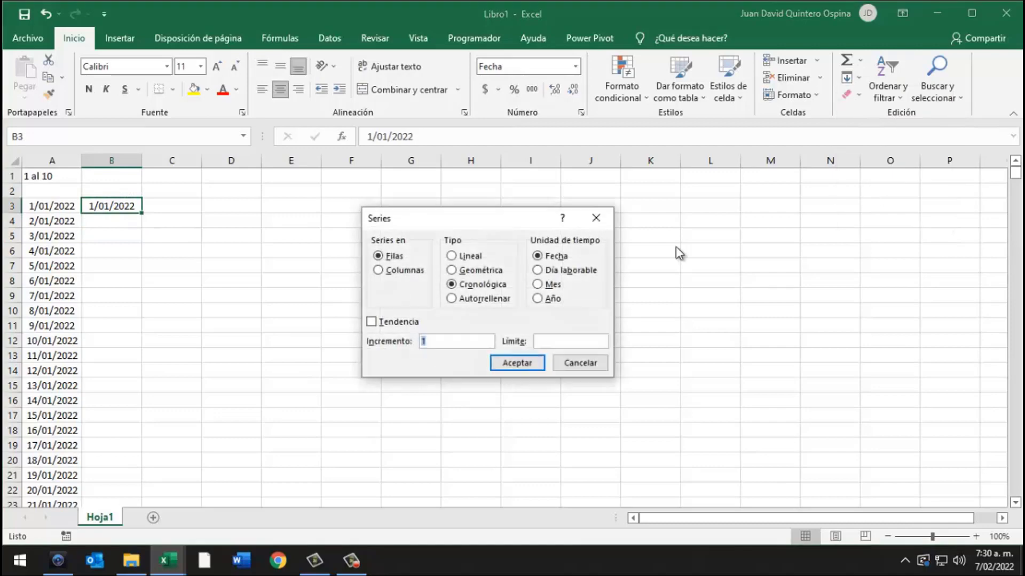
pyautogui.click(384, 271)
pyautogui.click(541, 284)
pyautogui.click(515, 364)
pyautogui.click(117, 224)
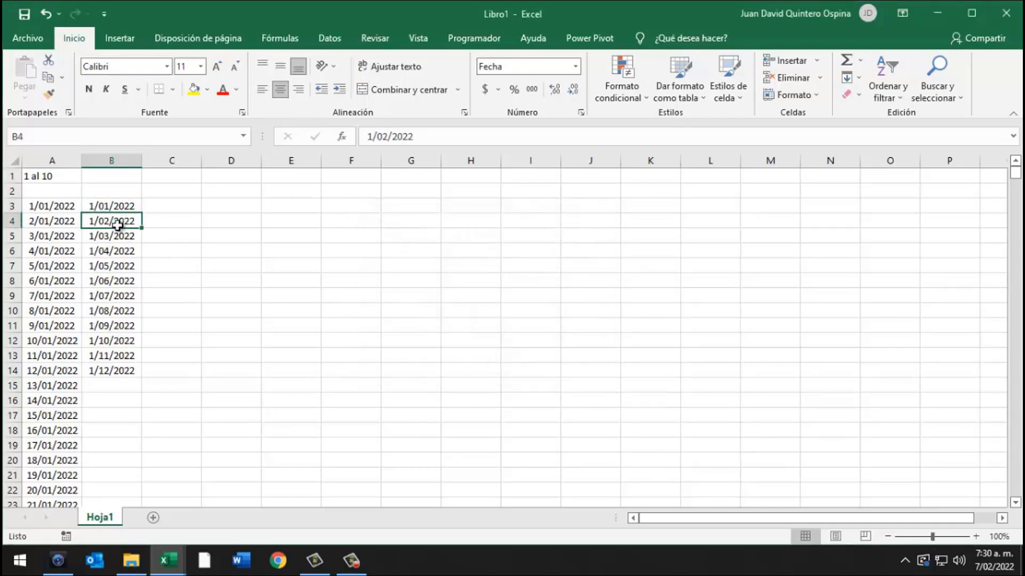
pyautogui.hotkey('ctrl', 'Down')
pyautogui.hotkey('ctrl', 'Up')
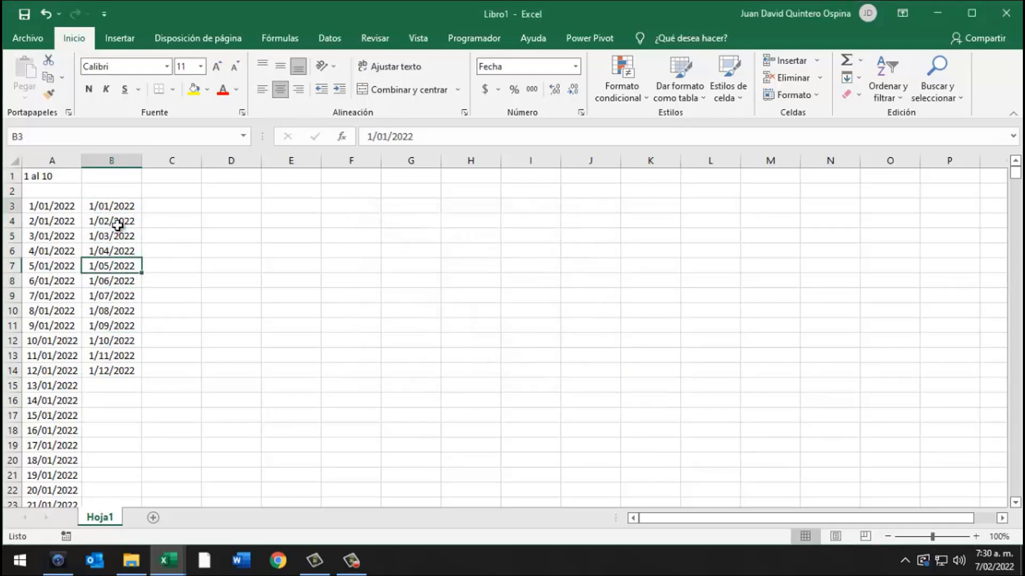
pyautogui.click(180, 208)
# Enter 01/01/2022 in C3 and fill row 3 yearly (Filas, Año) through 01/01/2035.
pyautogui.write('01')
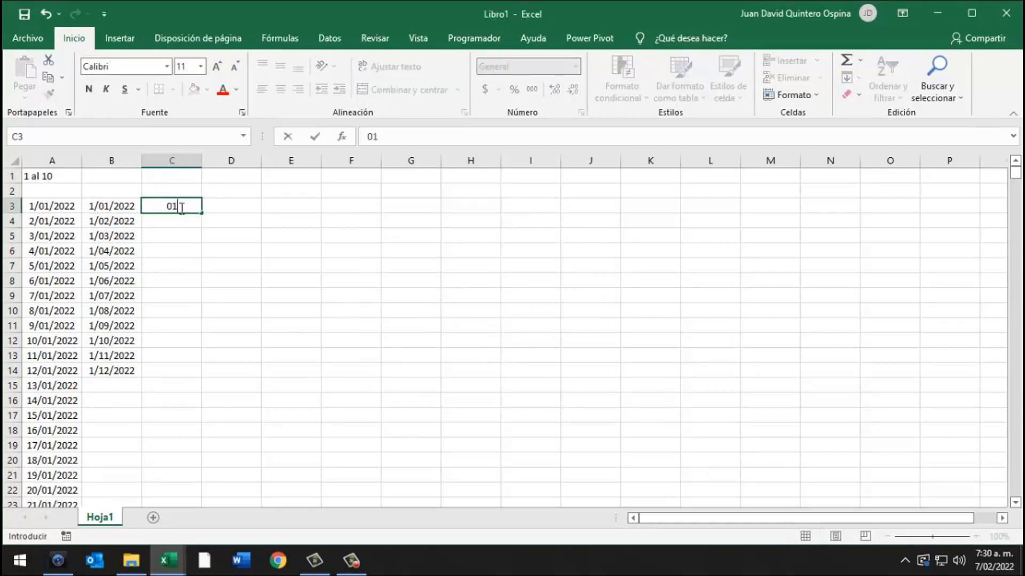
pyautogui.write('/01/2022')
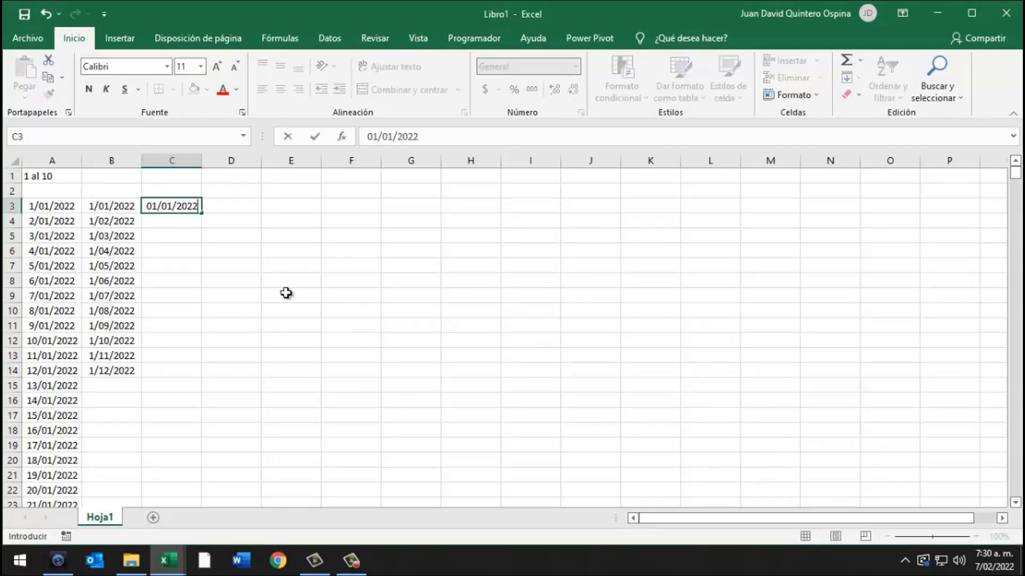
pyautogui.click(249, 325)
pyautogui.click(171, 206)
pyautogui.click(851, 80)
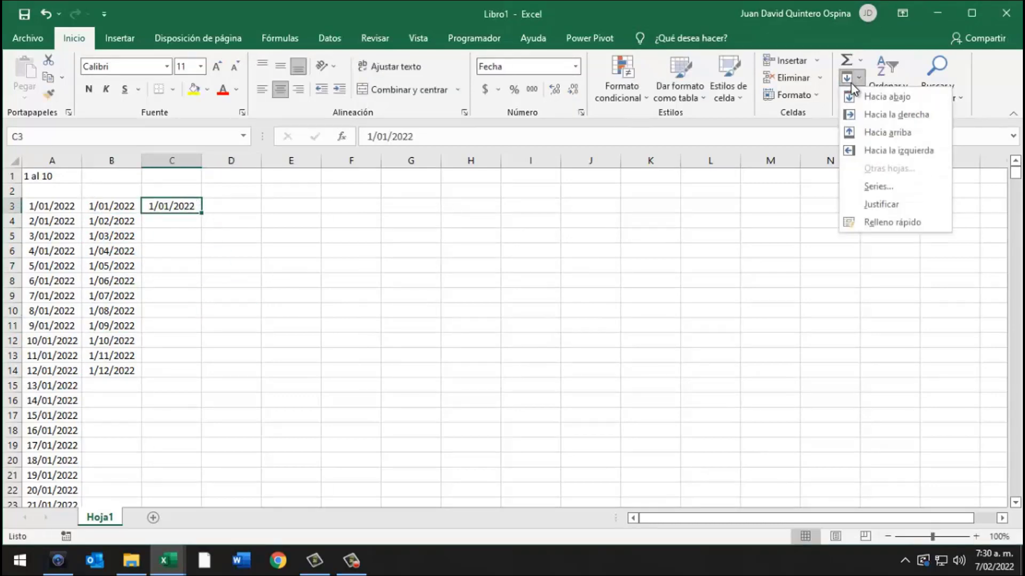
pyautogui.click(901, 187)
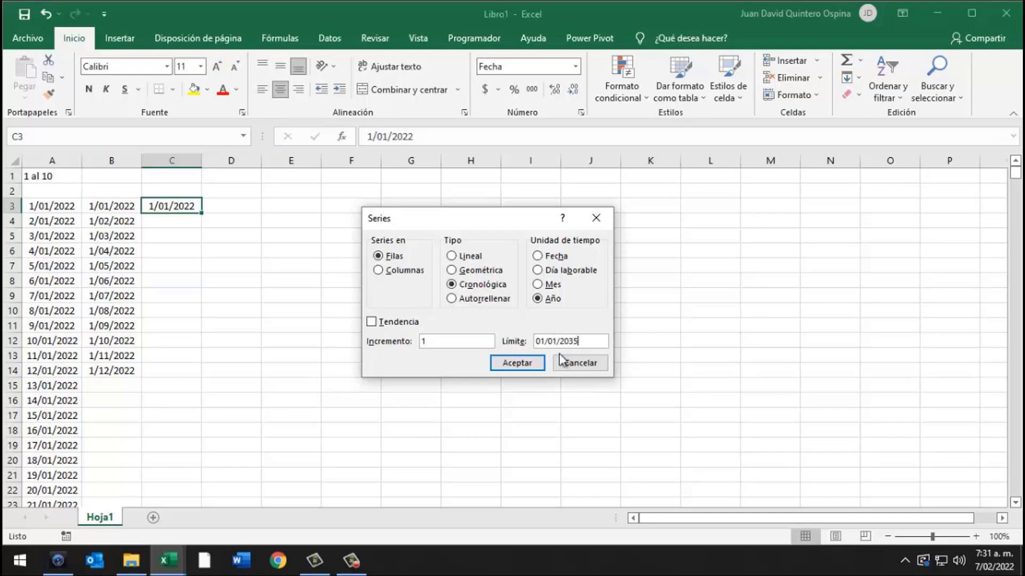
pyautogui.click(534, 364)
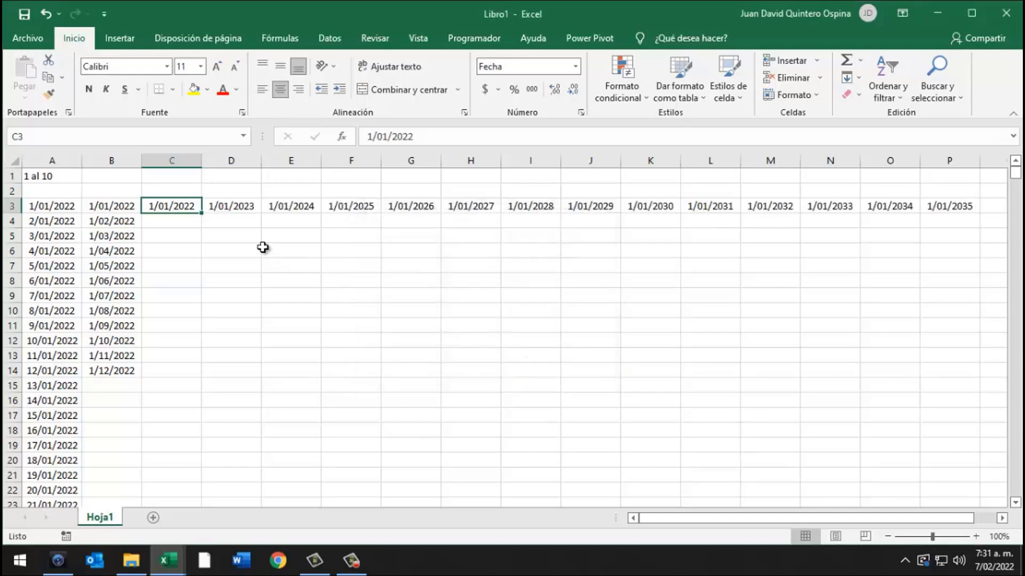
# Review the yearly dates across C3:P3, then select and delete them.
pyautogui.hotkey('ctrl', 'Right')
pyautogui.press('Left')
pyautogui.press('Left')
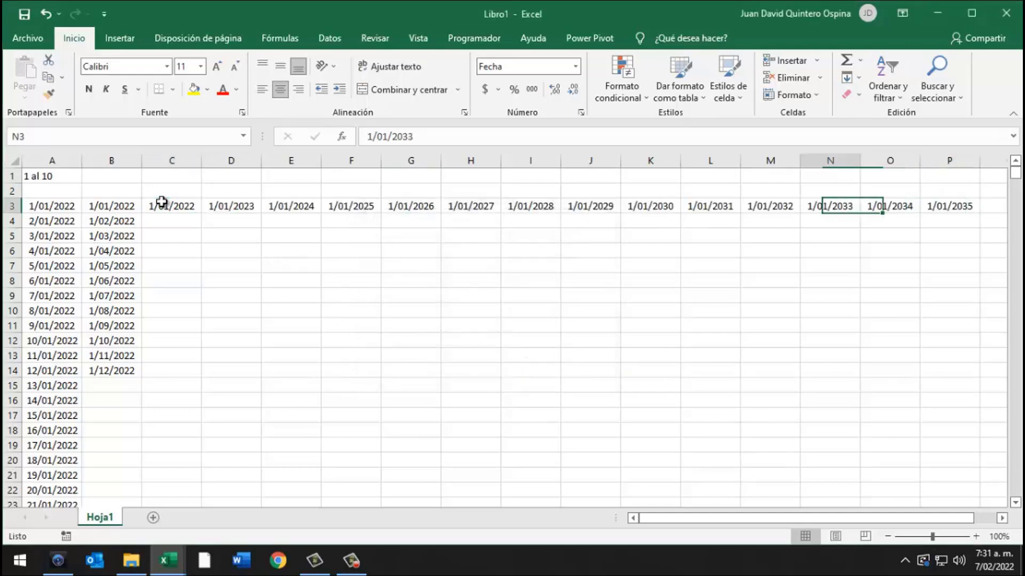
pyautogui.press('Left')
pyautogui.press('Left')
pyautogui.press('Left')
pyautogui.press('Left')
pyautogui.press('Left')
pyautogui.press('Left')
pyautogui.press('Left')
pyautogui.press('Left')
pyautogui.press('Left')
pyautogui.press('Right')
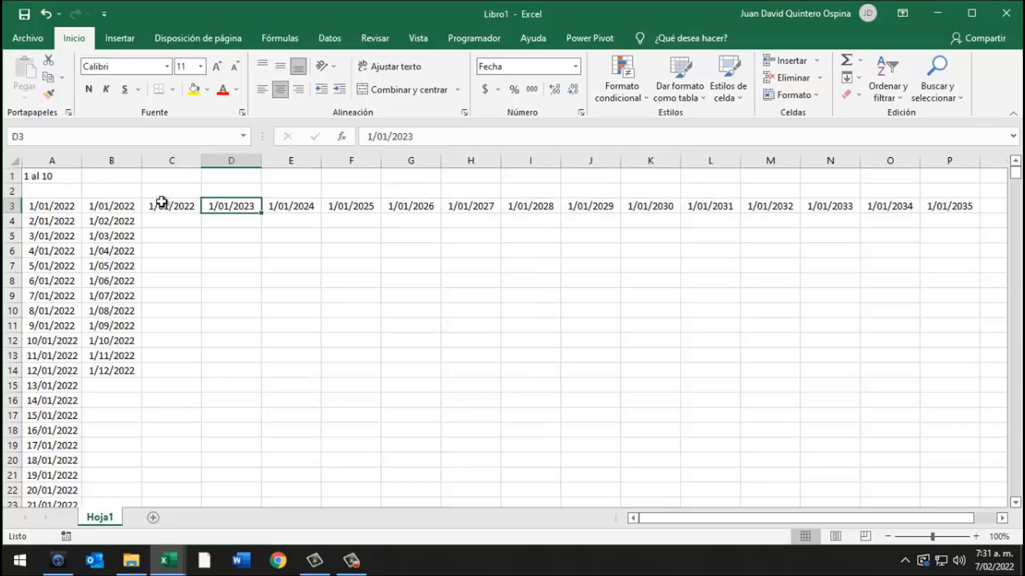
pyautogui.press('Left')
pyautogui.hotkey('ctrl', 'shift', 'Right')
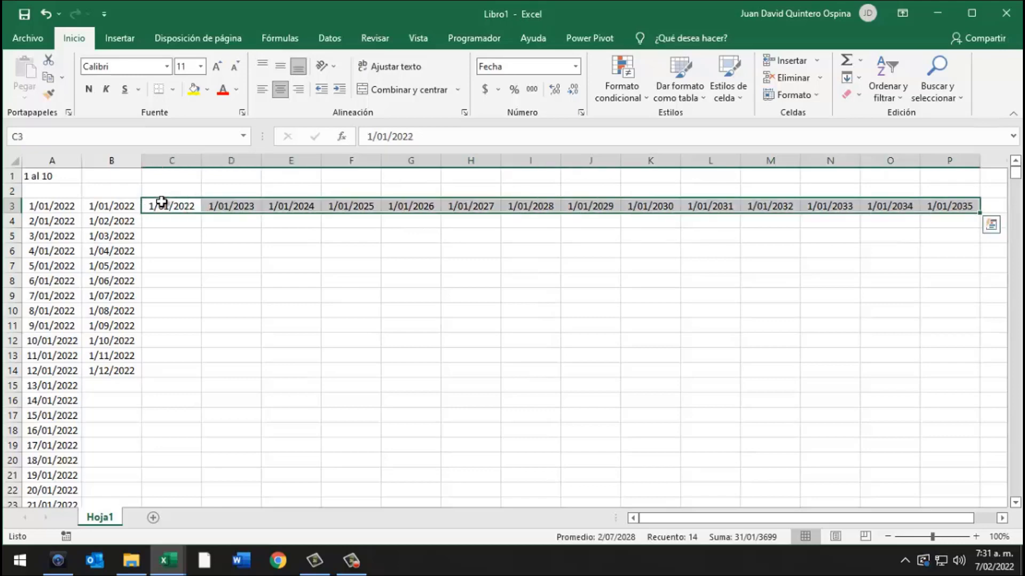
pyautogui.press('Delete')
# Type Excel01 in C3 and Excel02 in C4.
pyautogui.click(162, 202)
pyautogui.write('E')
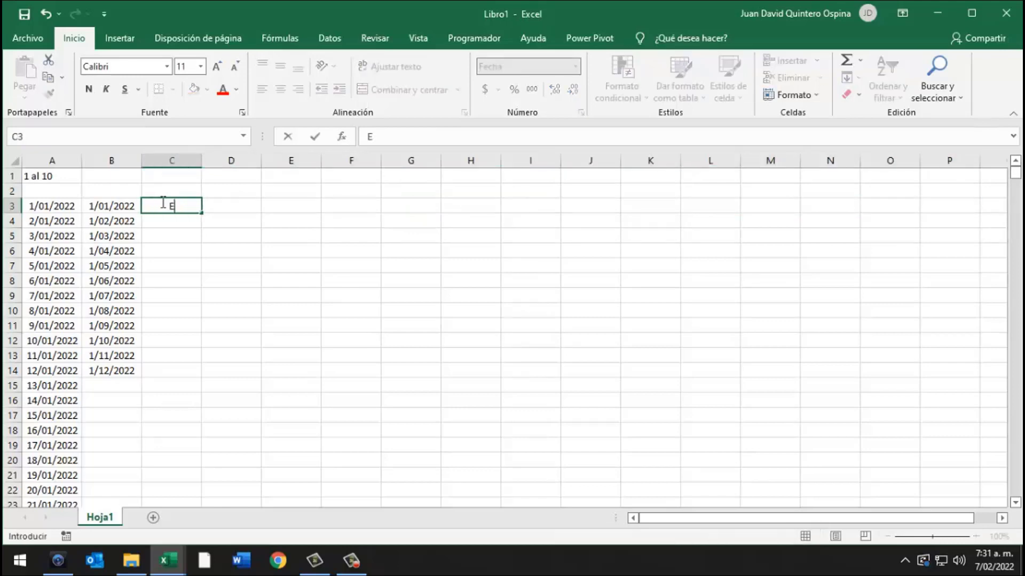
pyautogui.write('xcel01')
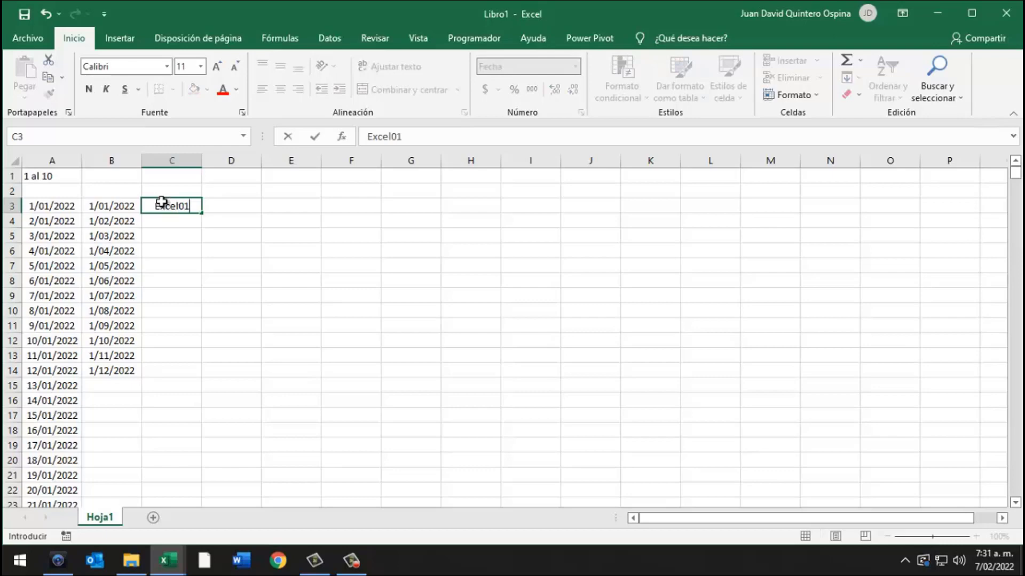
pyautogui.press('Return')
pyautogui.press('Up')
pyautogui.press('Down')
pyautogui.write('E')
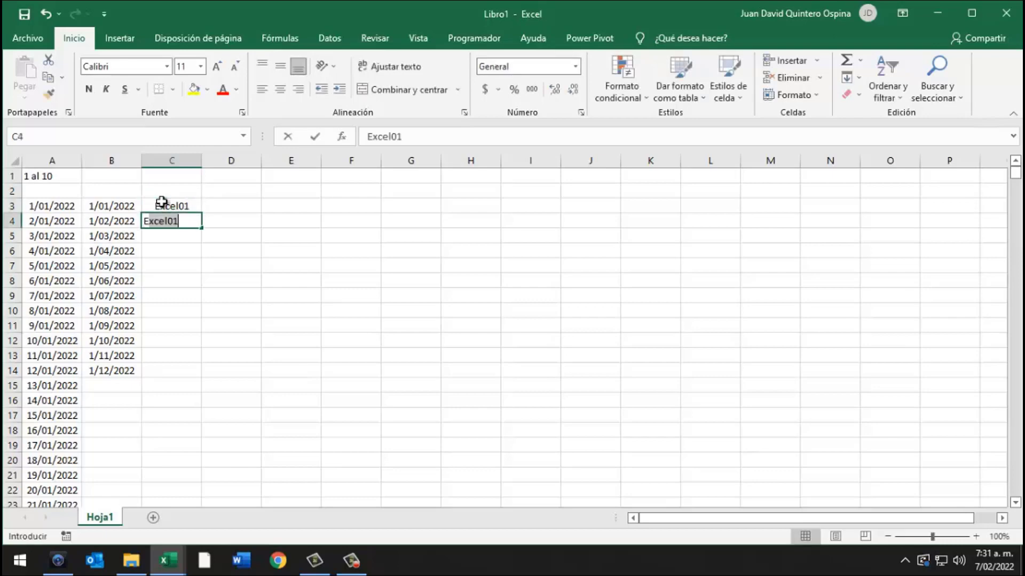
pyautogui.write('xcel02')
pyautogui.press('Return')
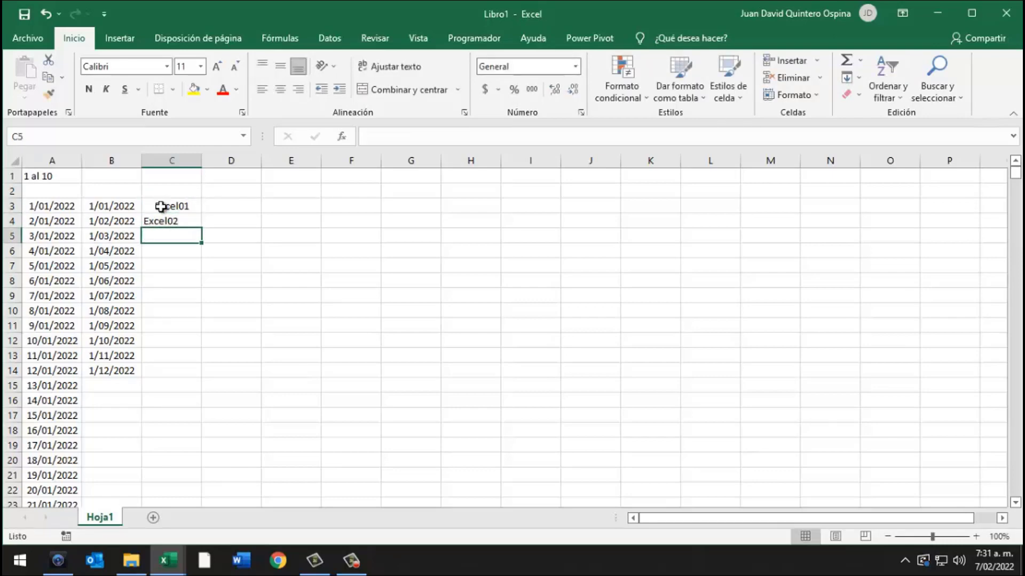
# Extend the labels down to Excel17 in C19 and left-align them.
pyautogui.moveTo(163, 206); pyautogui.dragTo(224, 448)
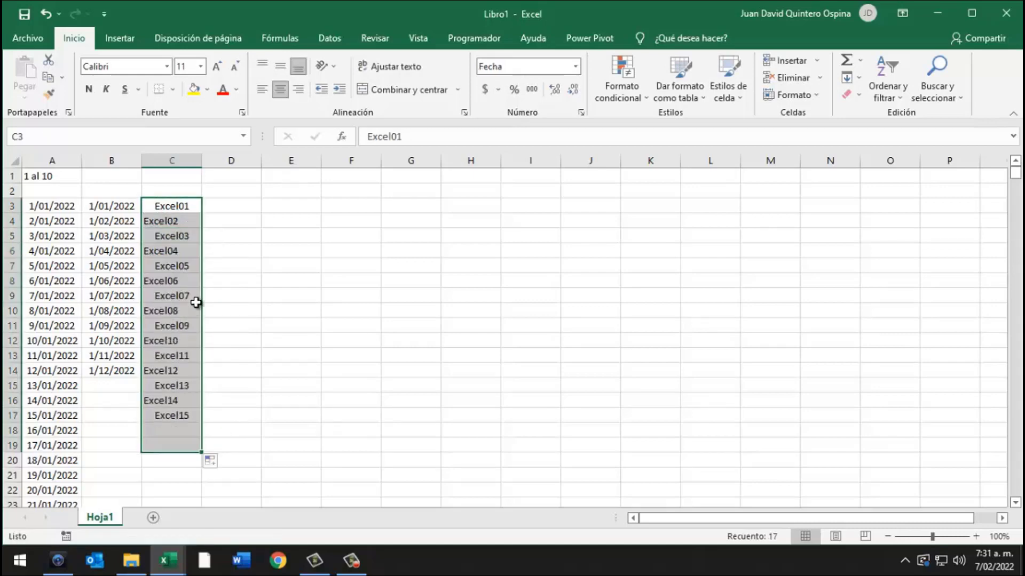
pyautogui.click(287, 90)
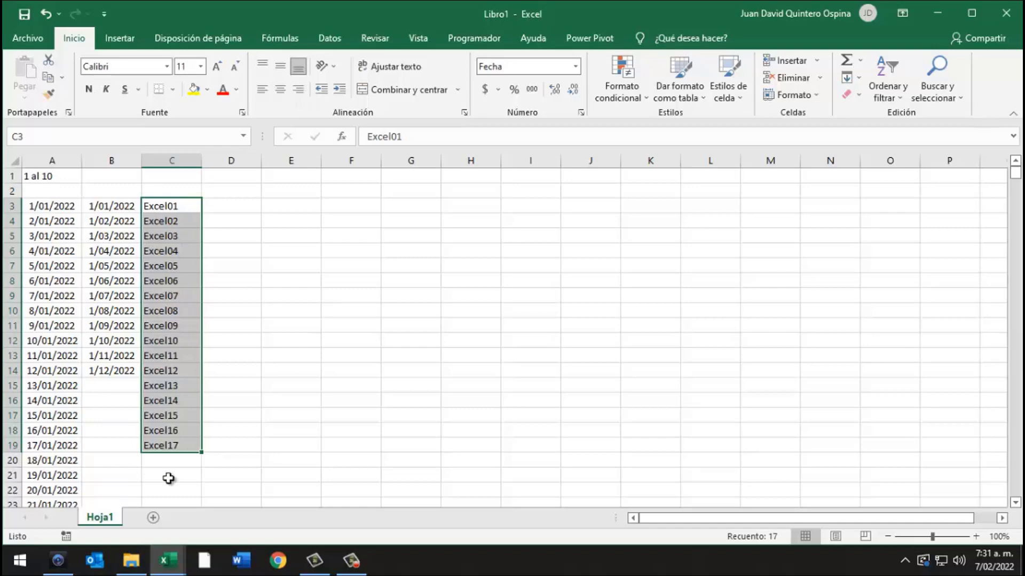
pyautogui.click(223, 208)
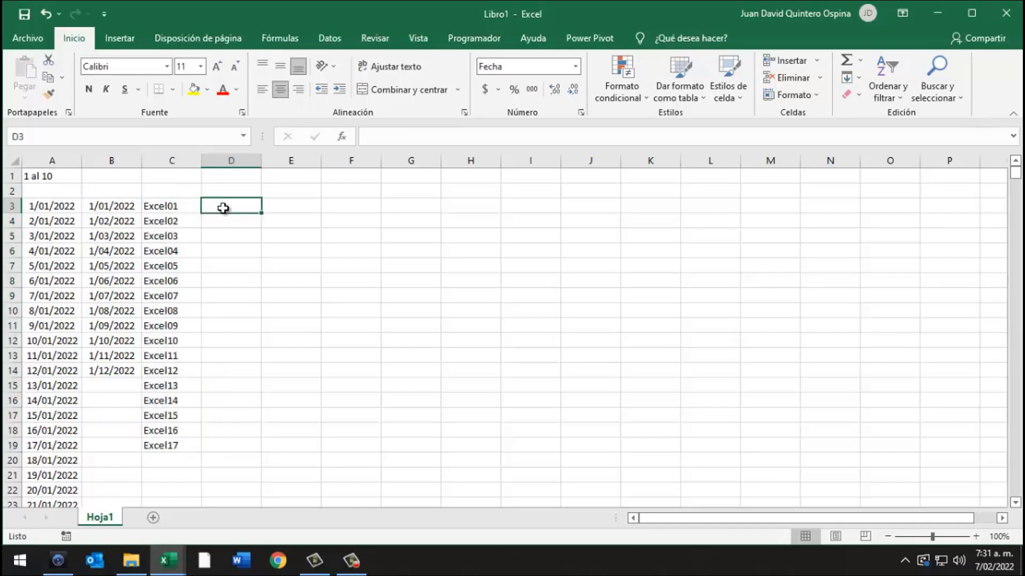